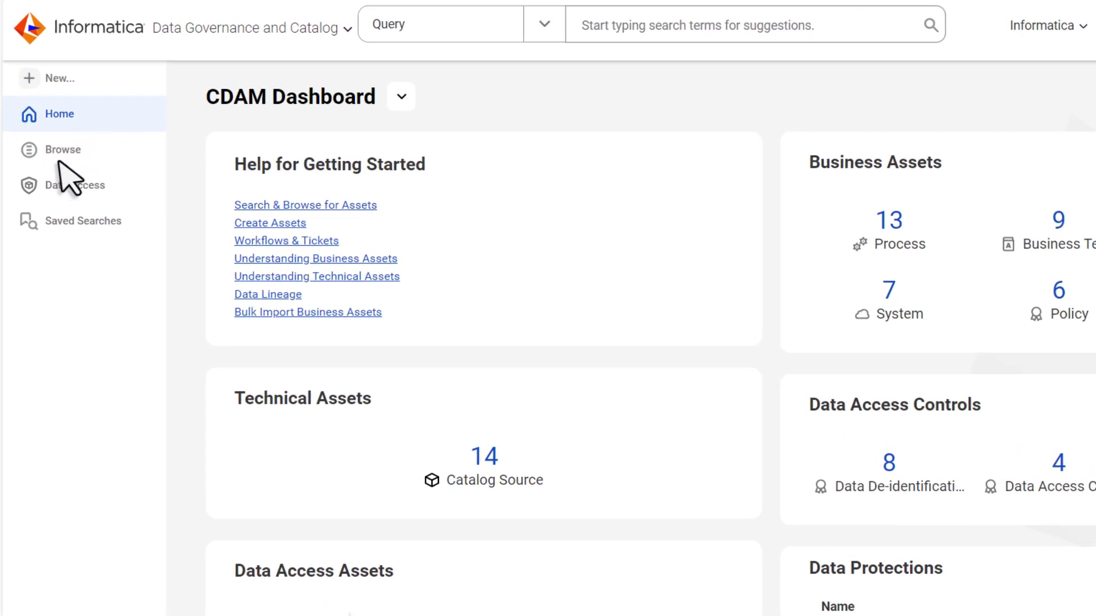
Start a data access control named Customer Data Access, described as controlling Ops access to customer data.
left_click(41, 198)
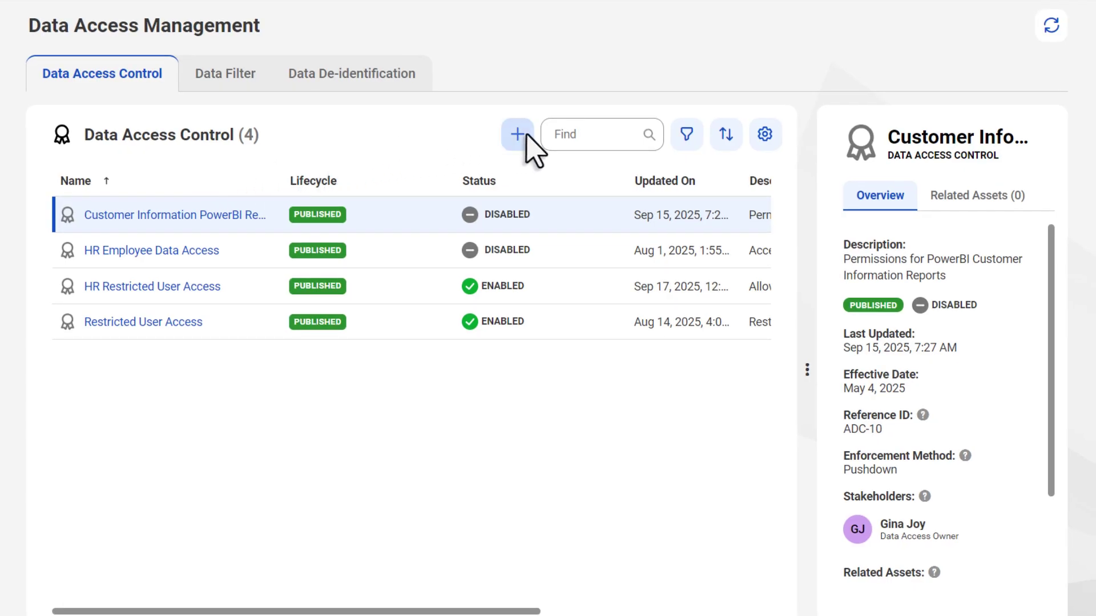
left_click(518, 134)
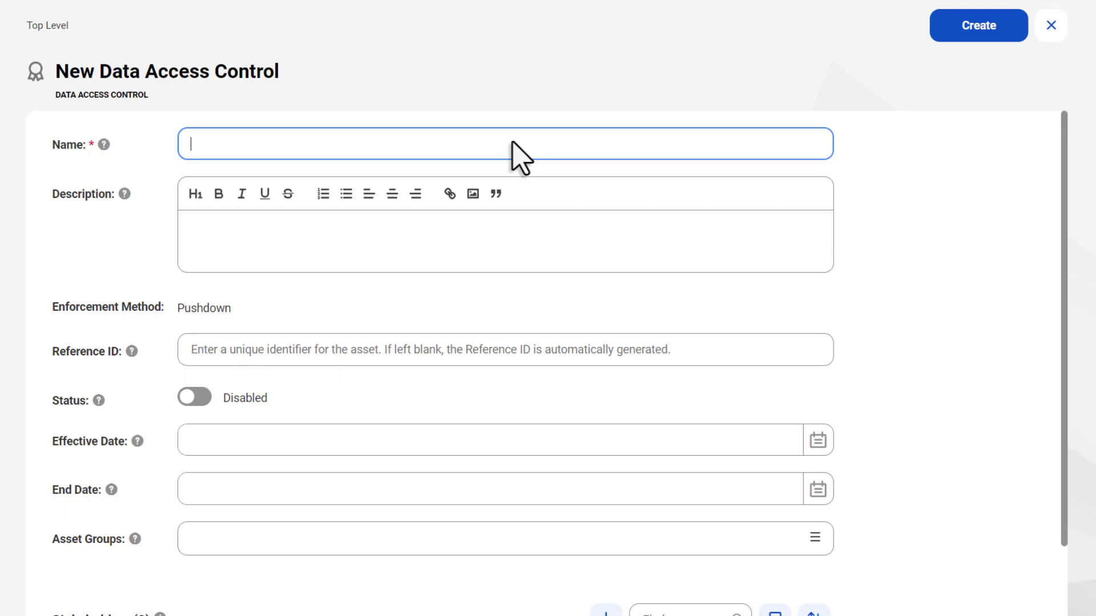
type("Customer Data Access")
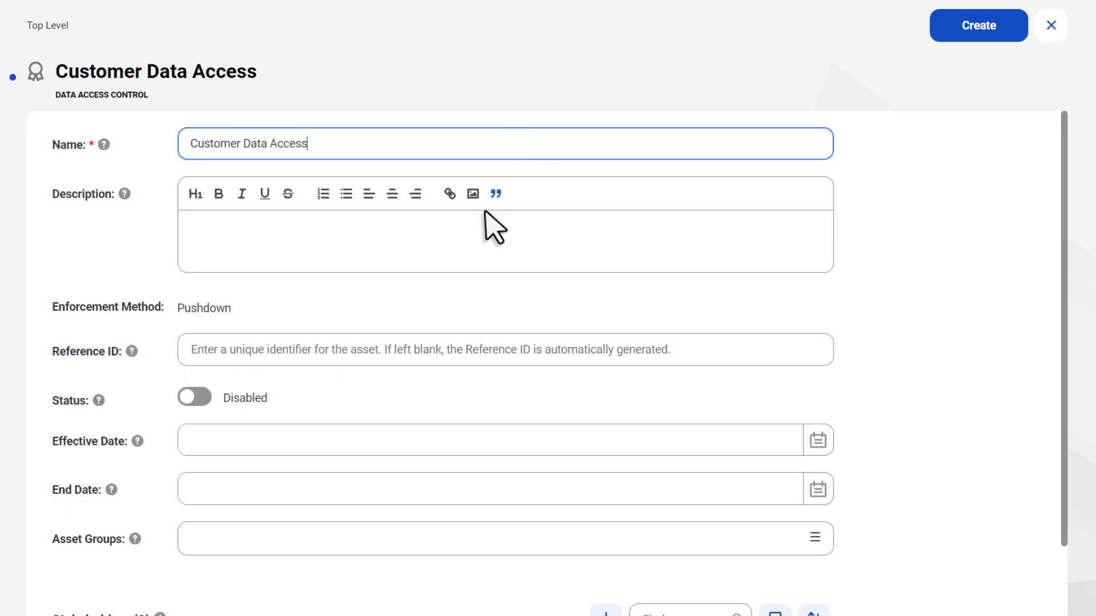
left_click(472, 238)
type("Controlling Ops access to customer data")
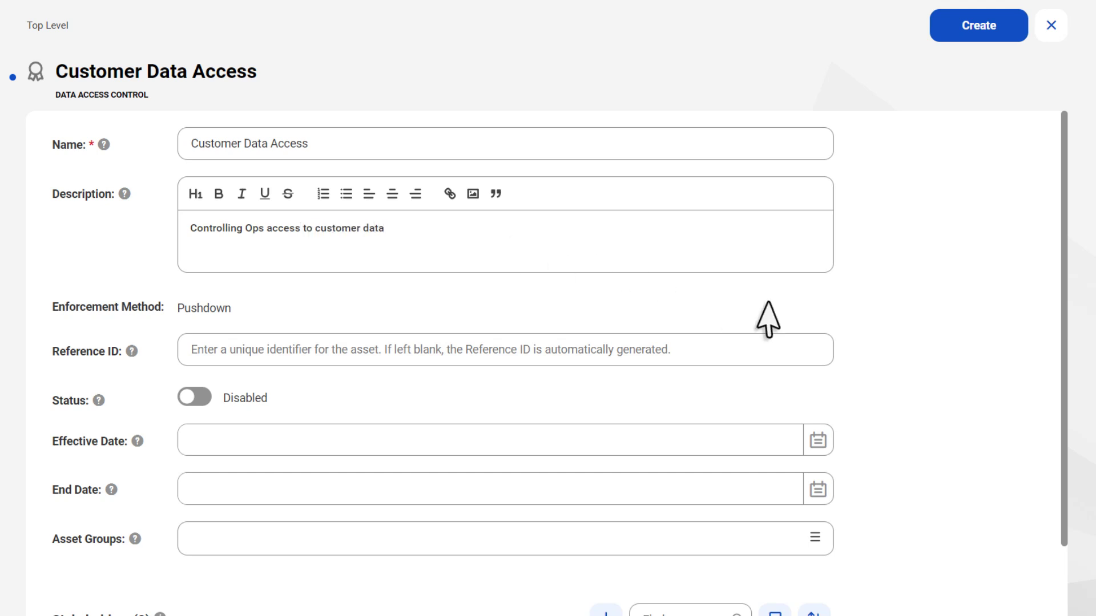
scroll(902, 352, "down", 1)
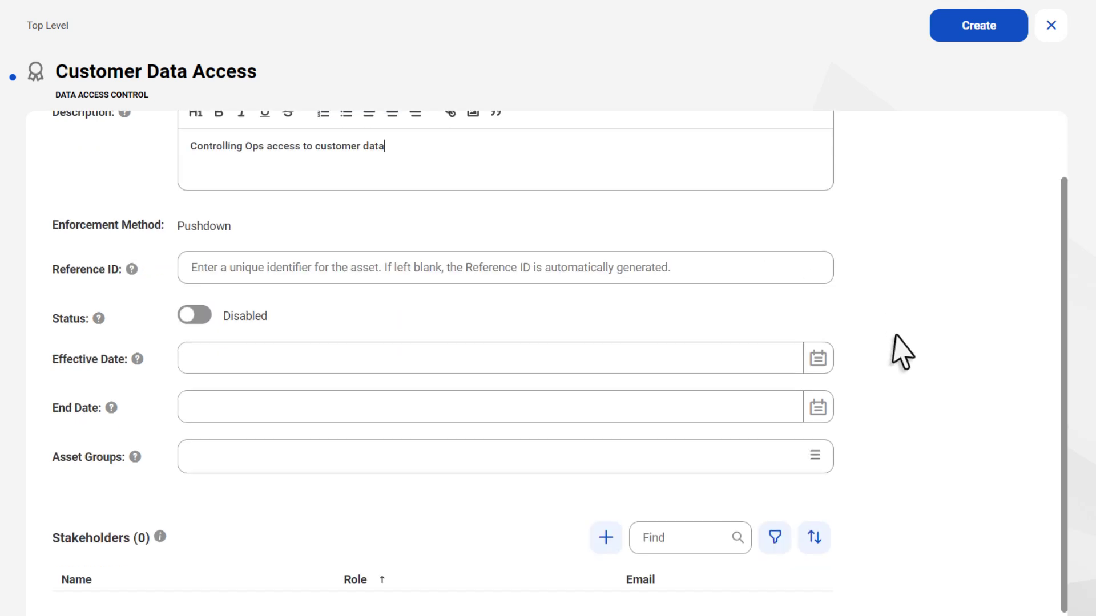
Add Sam Smith as Compliance Administrator stakeholder and create the Customer Data Access control.
left_click(605, 495)
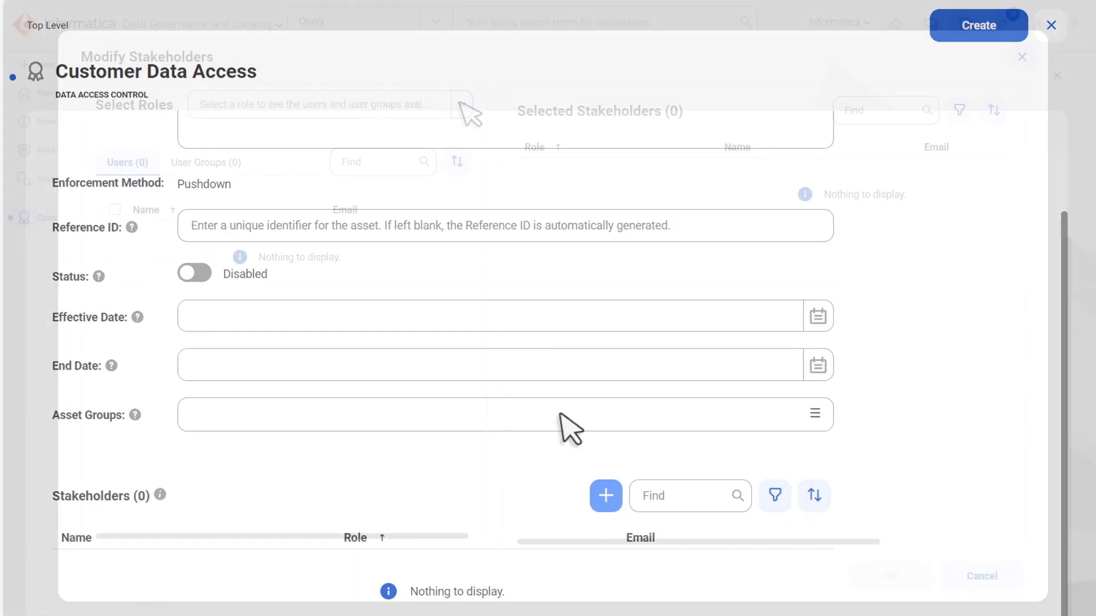
left_click(462, 106)
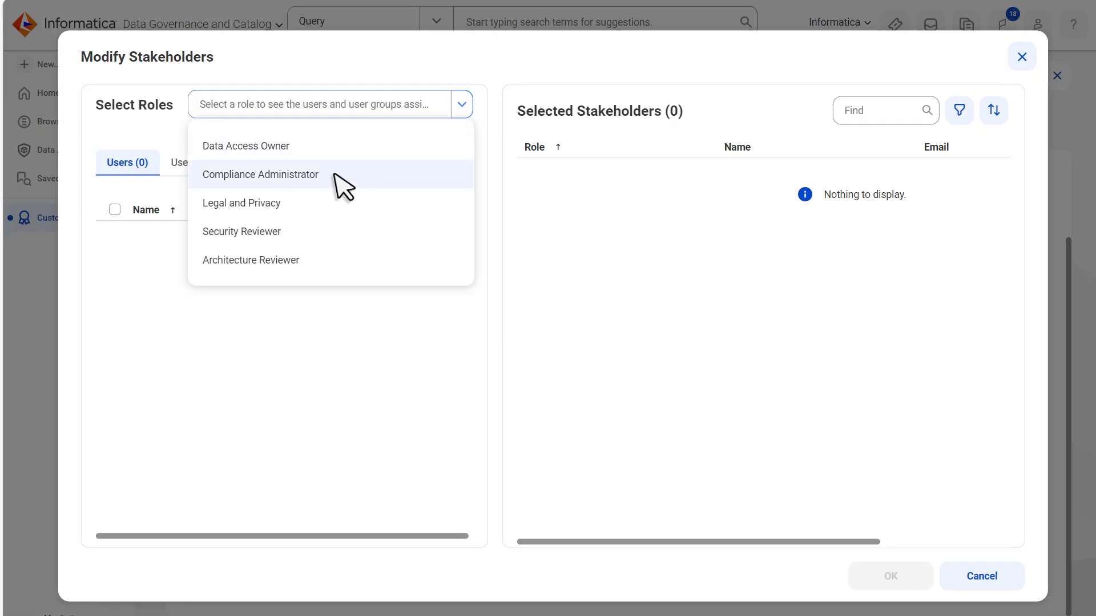
left_click(297, 184)
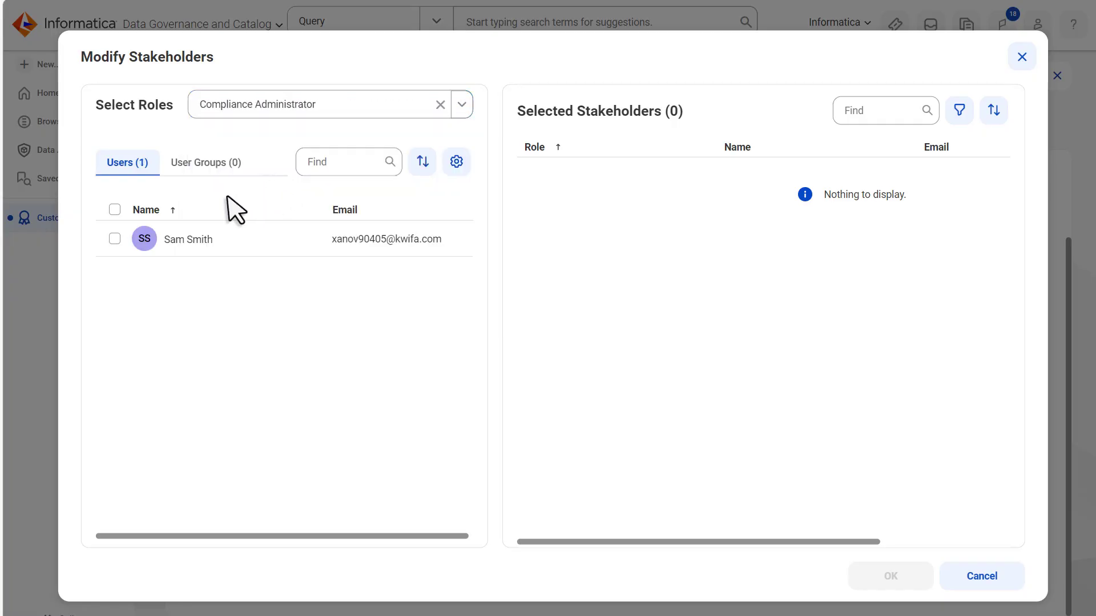
left_click(115, 239)
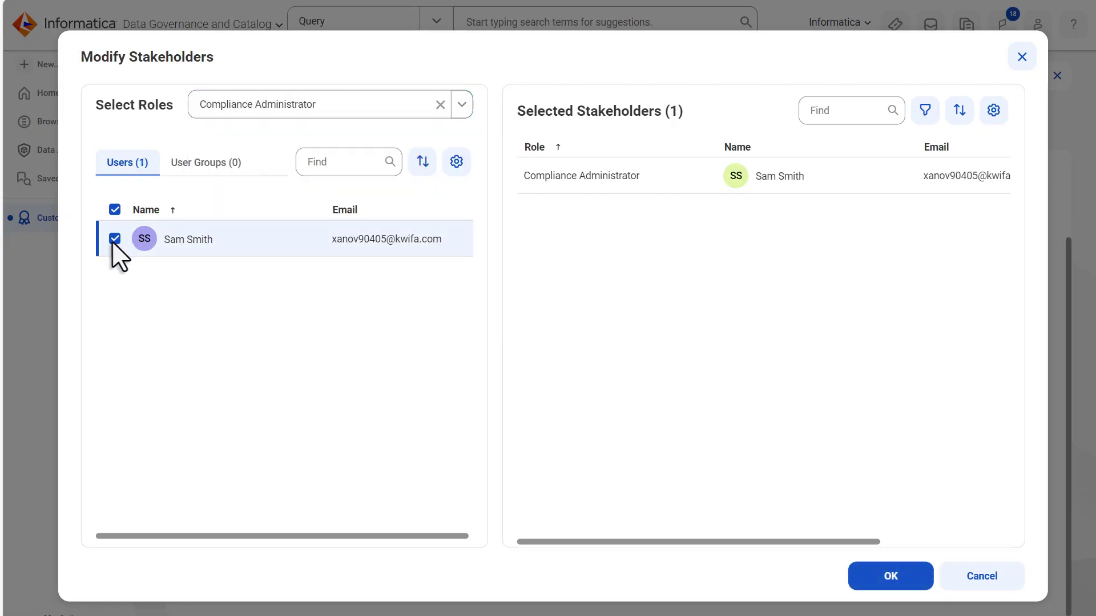
left_click(880, 574)
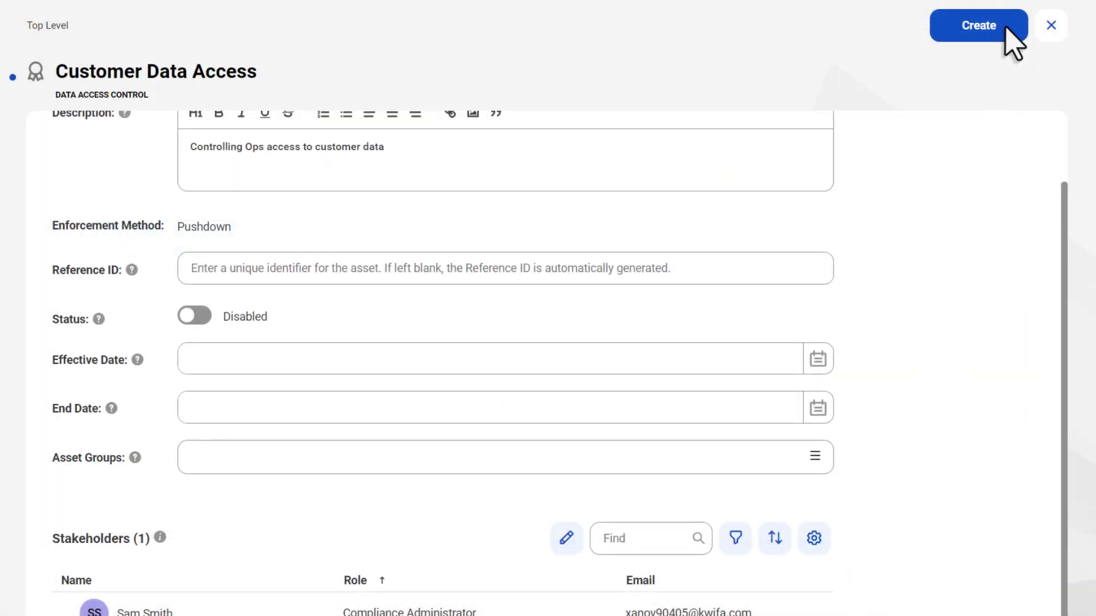
left_click(979, 26)
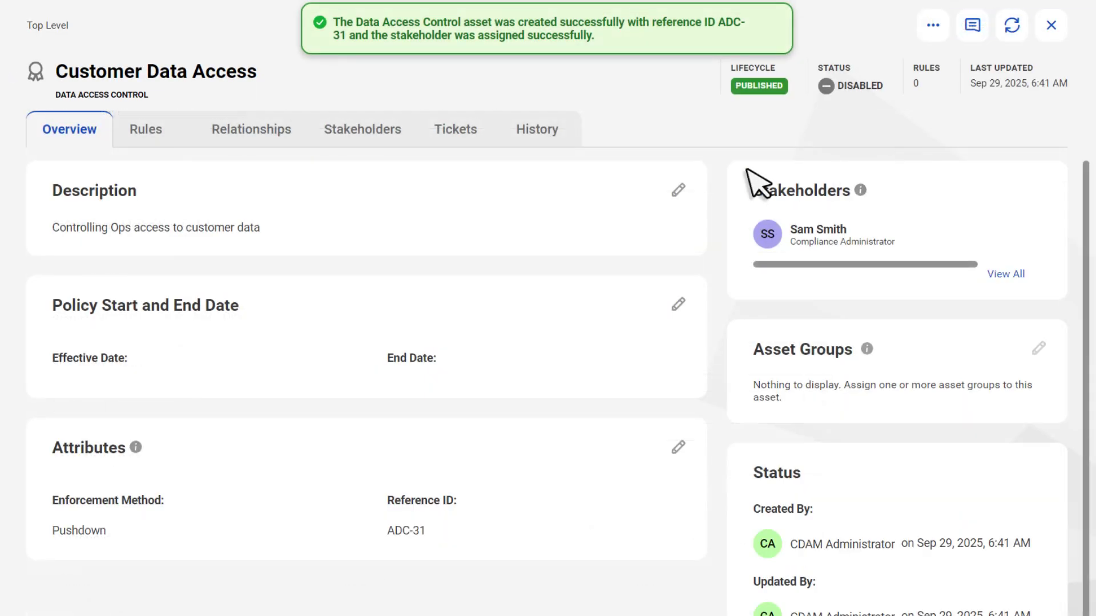
Add a rule named Customer Data, described as geographic protection.
left_click(175, 136)
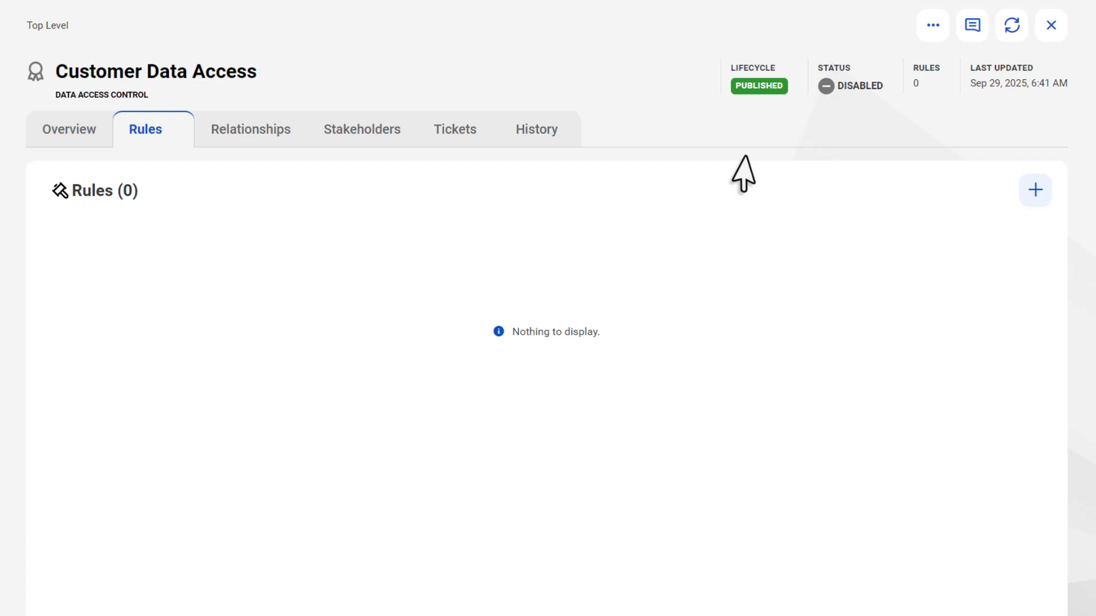
left_click(1036, 191)
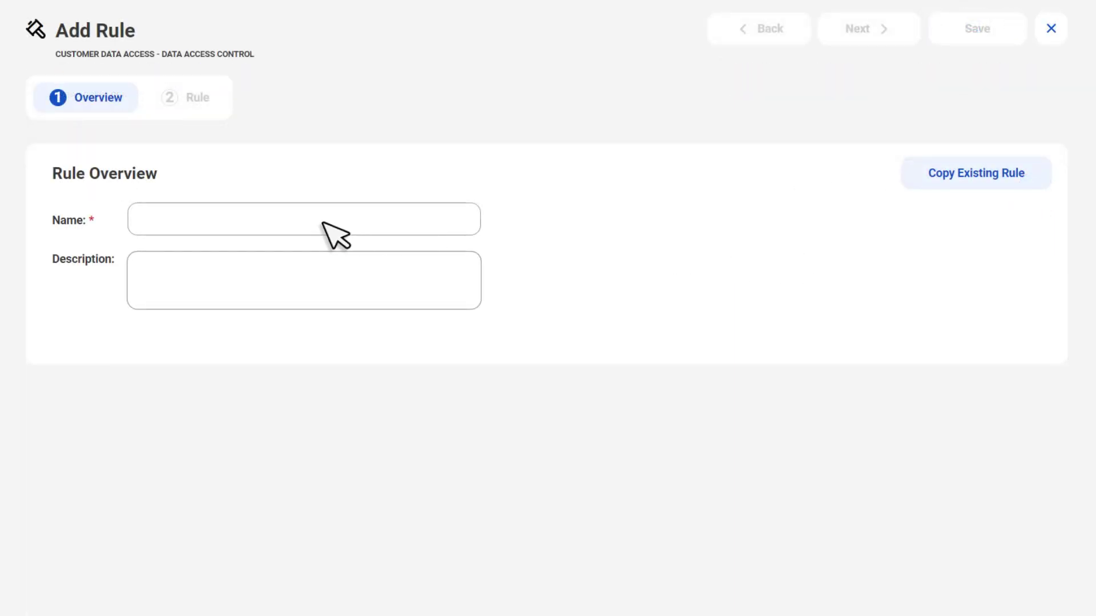
left_click(336, 233)
type("Customer Data")
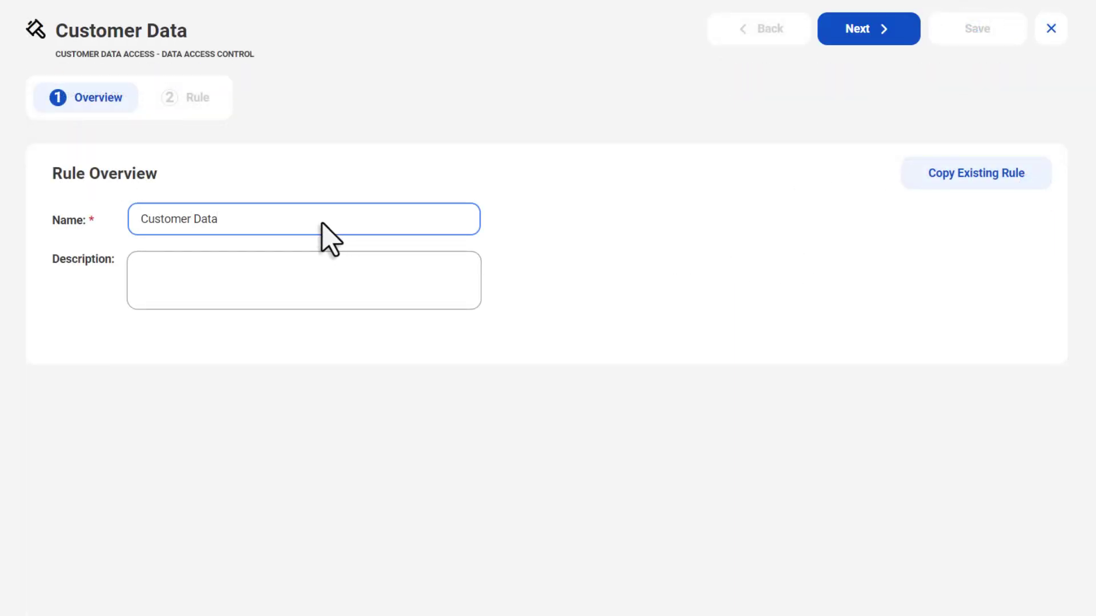
left_click(141, 287)
type("Geographic prote")
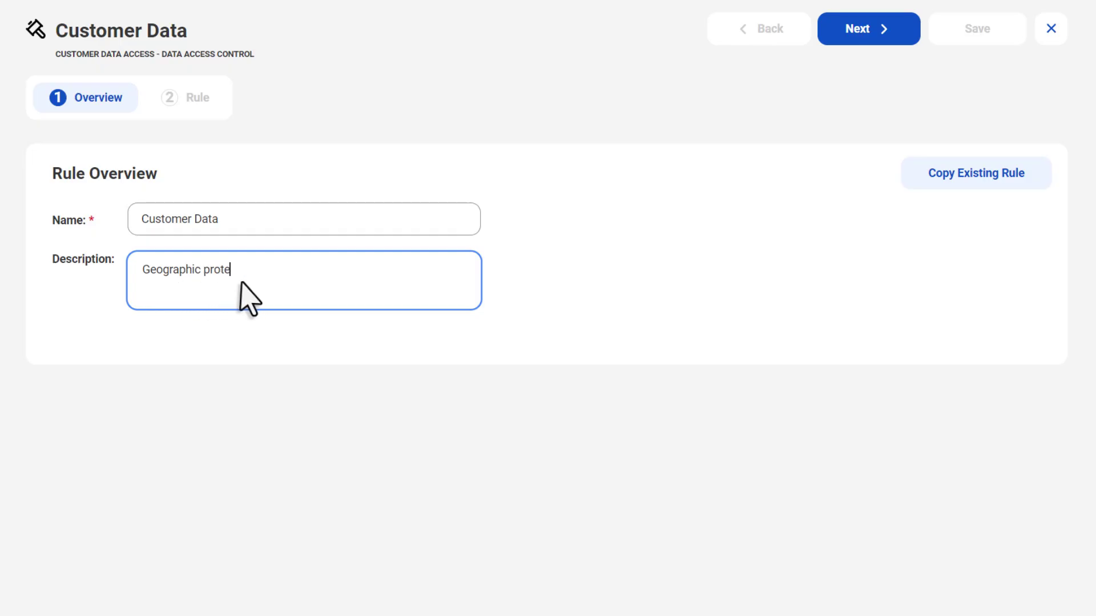
type("ction of customer data")
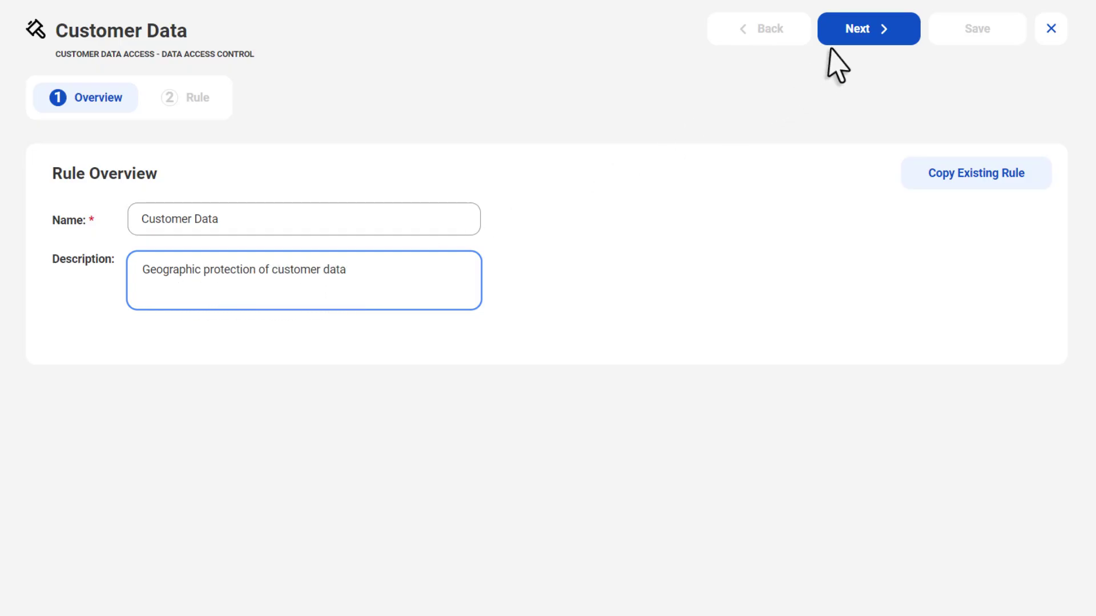
left_click(848, 34)
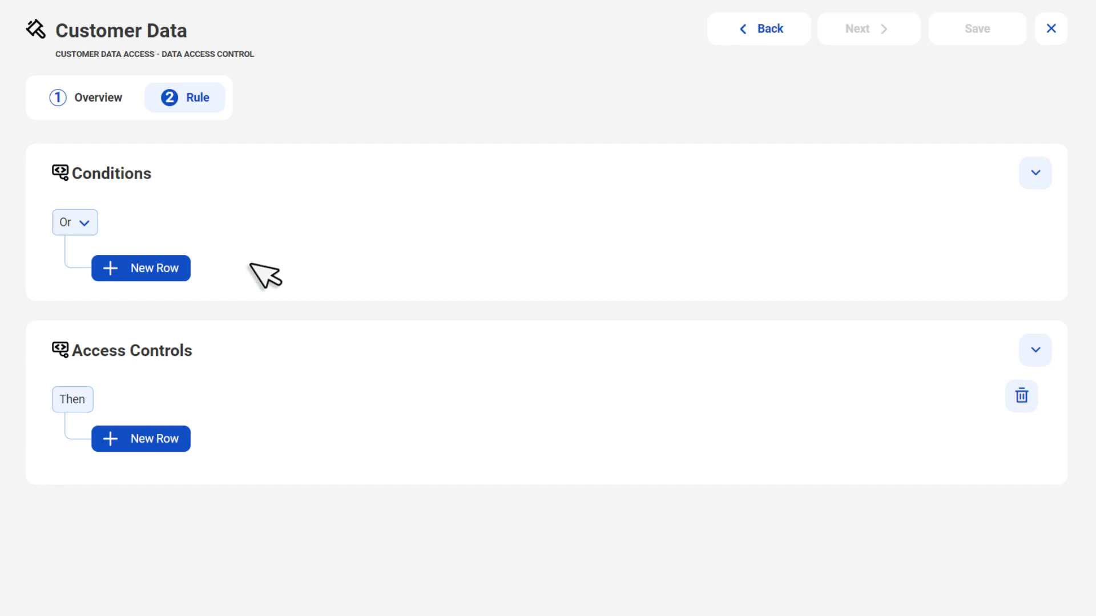
Condition the rule on User Group any of Data Access Consumers and add an access-control row.
left_click(140, 268)
left_click(138, 294)
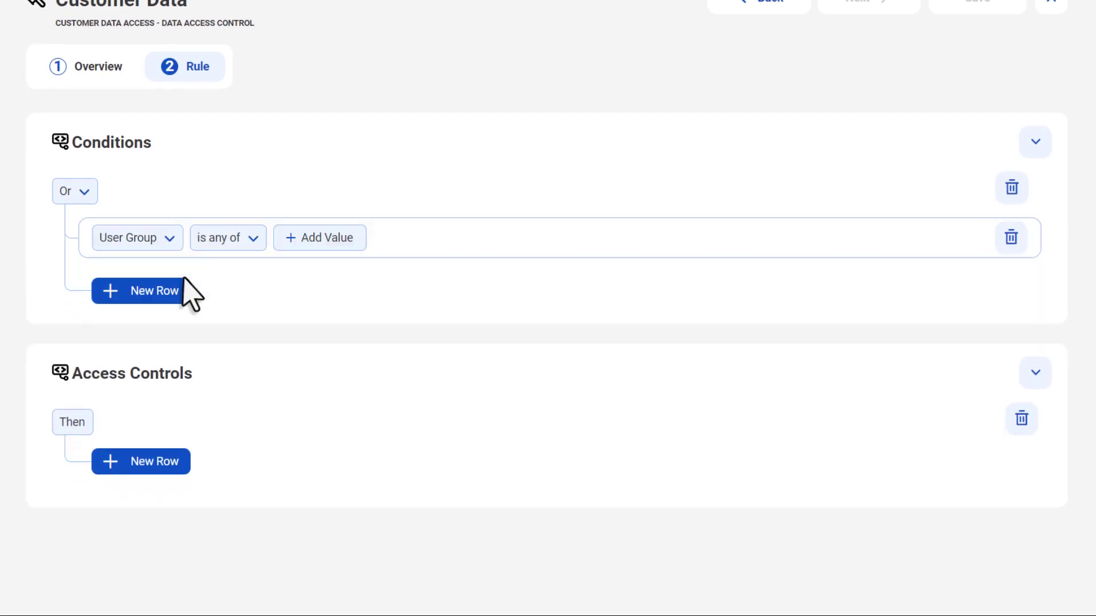
left_click(318, 247)
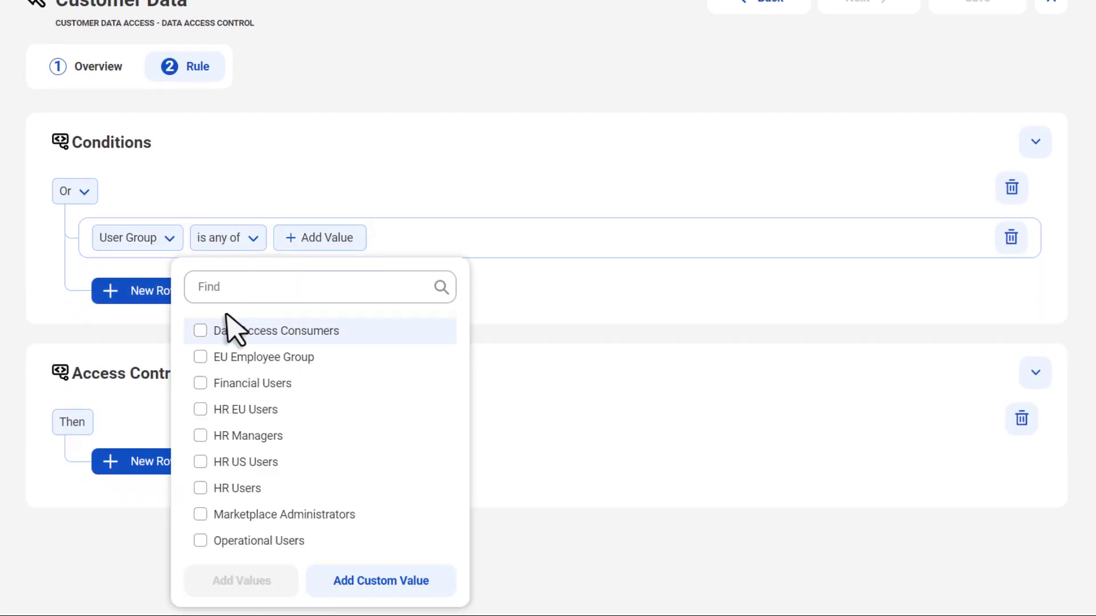
left_click(200, 331)
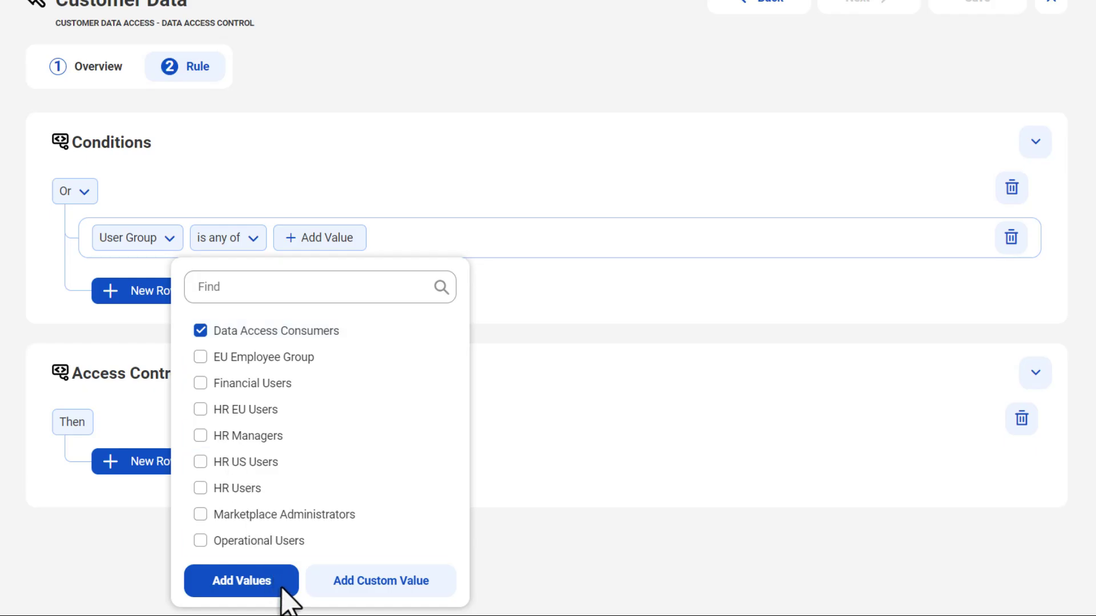
left_click(242, 580)
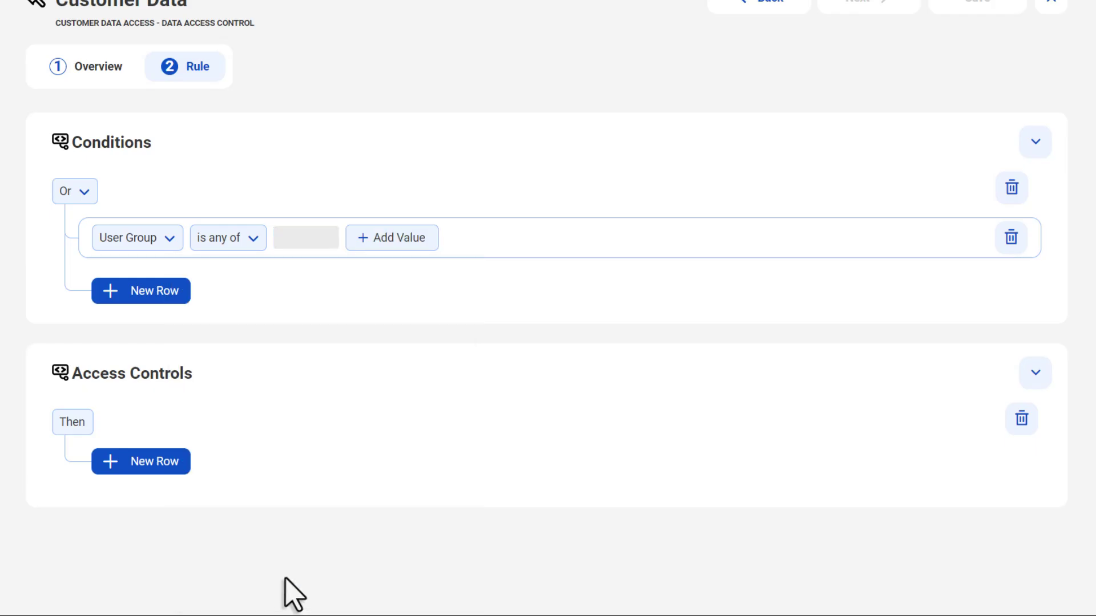
left_click(136, 466)
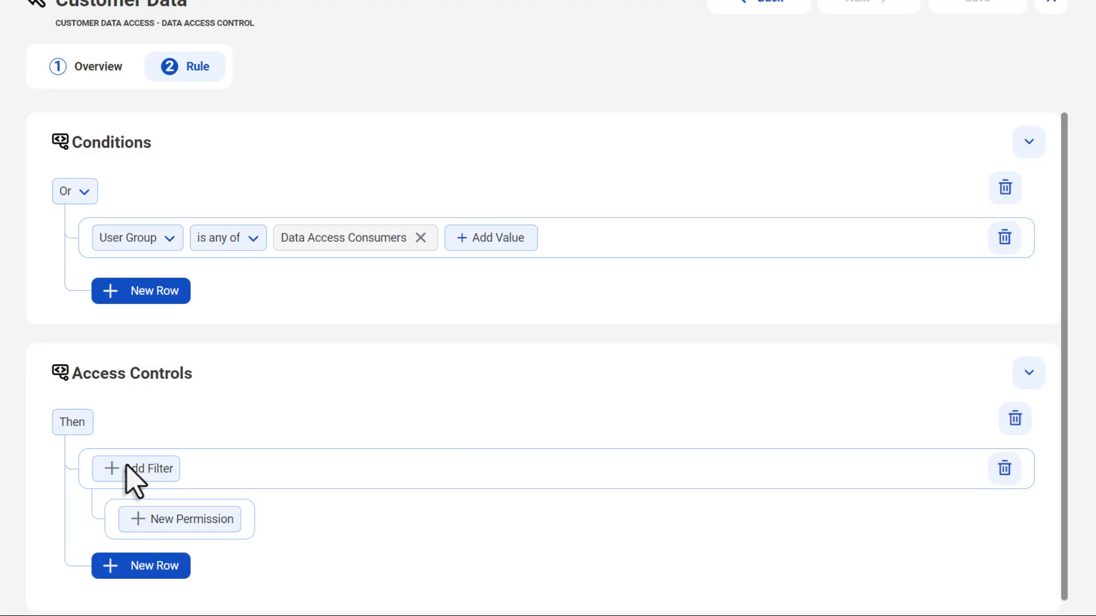
Grant Read permission on employee tables filtered to Asset Type Table and Snowflake catalog source.
left_click(133, 470)
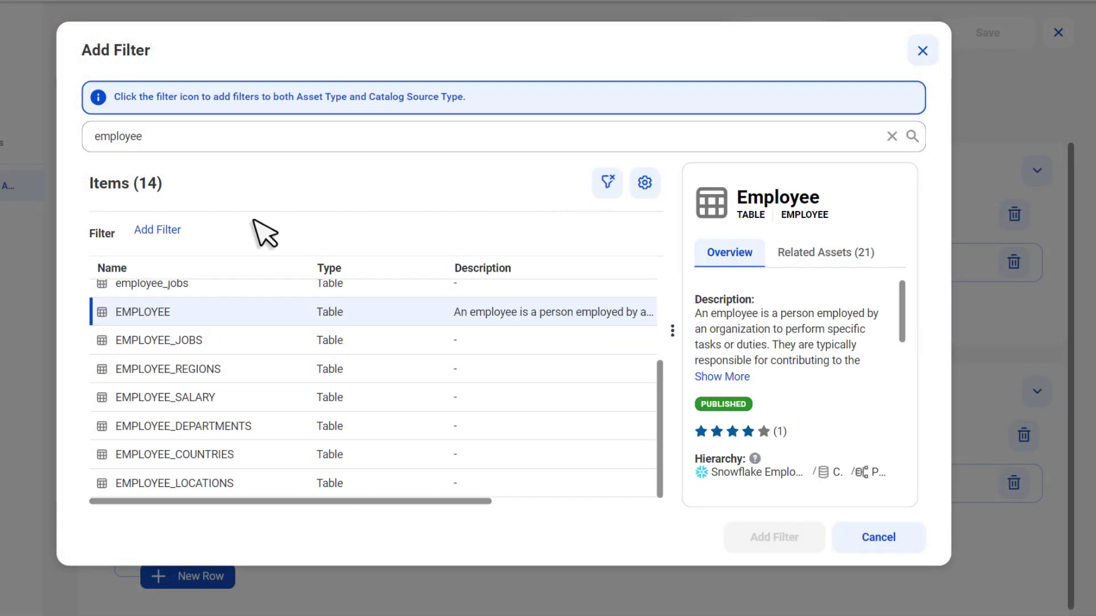
left_click(157, 230)
left_click(171, 258)
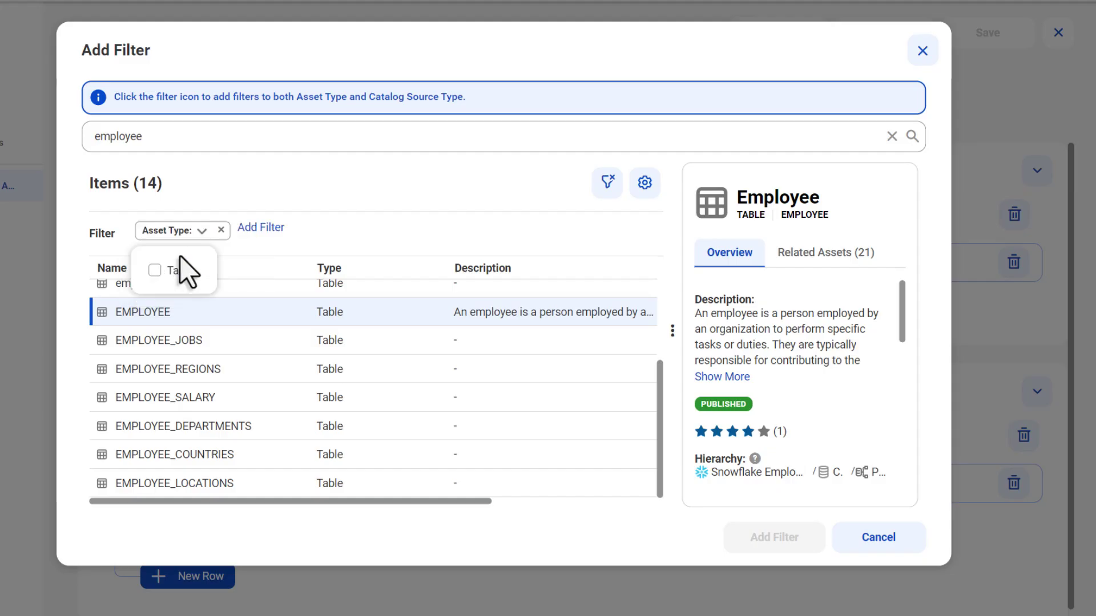
left_click(155, 271)
left_click(261, 228)
left_click(295, 257)
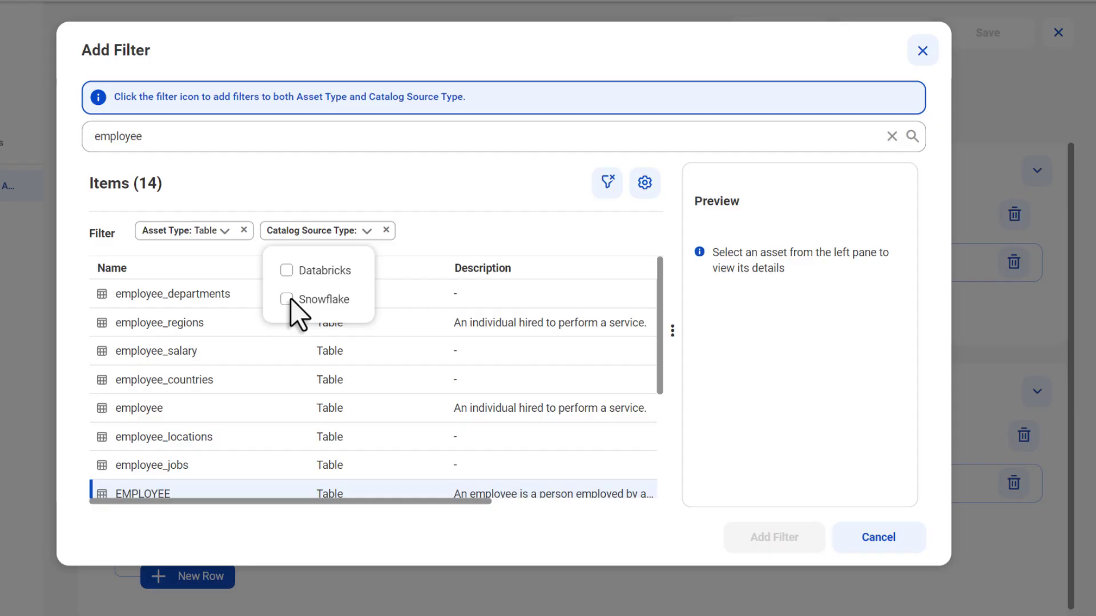
left_click(424, 243)
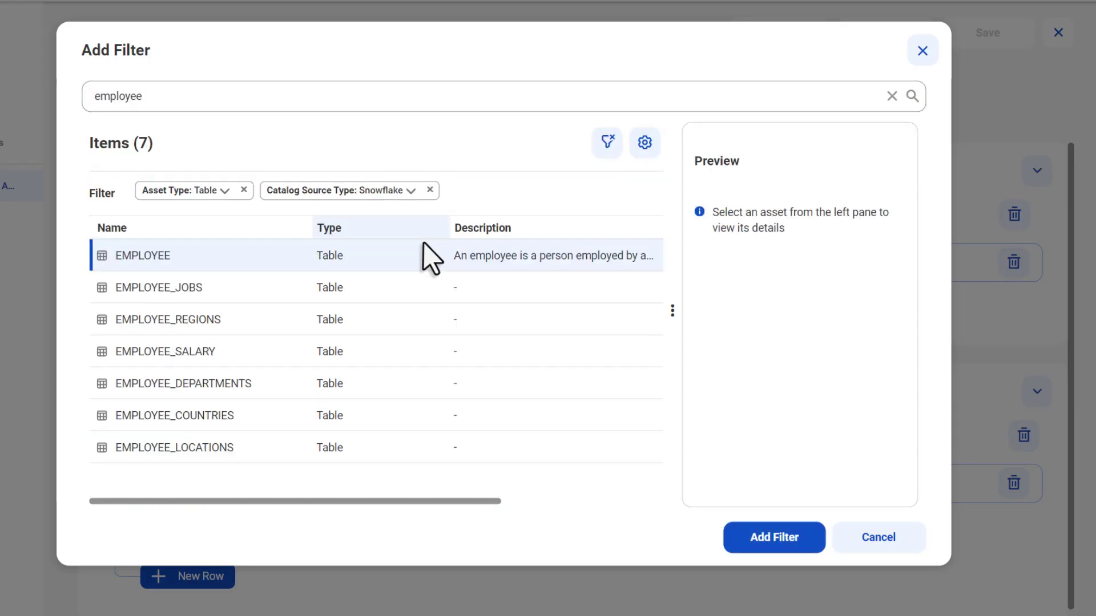
left_click(761, 548)
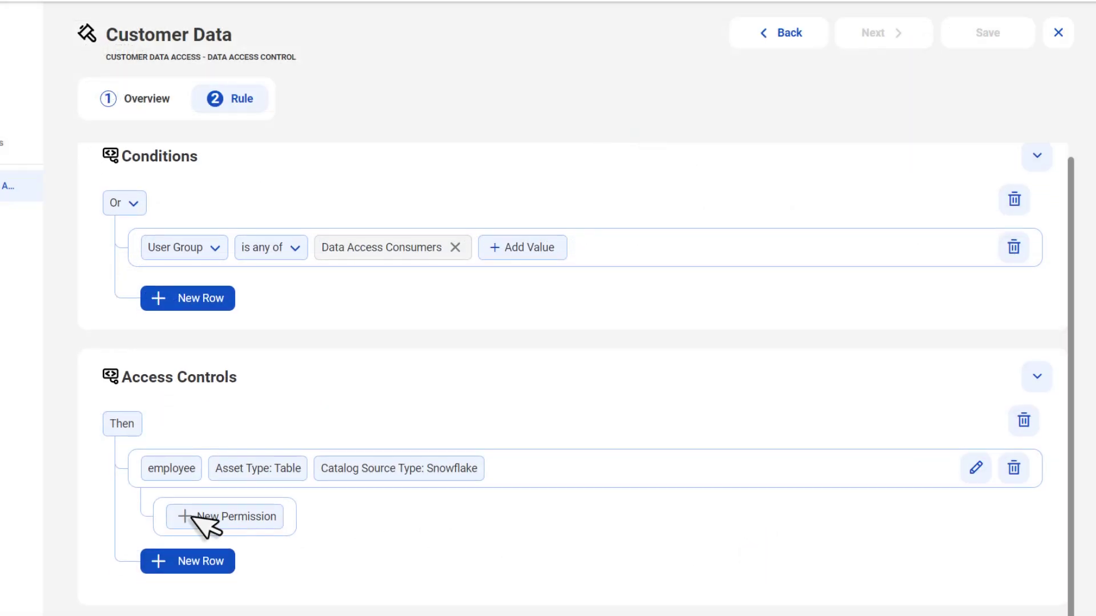
left_click(191, 521)
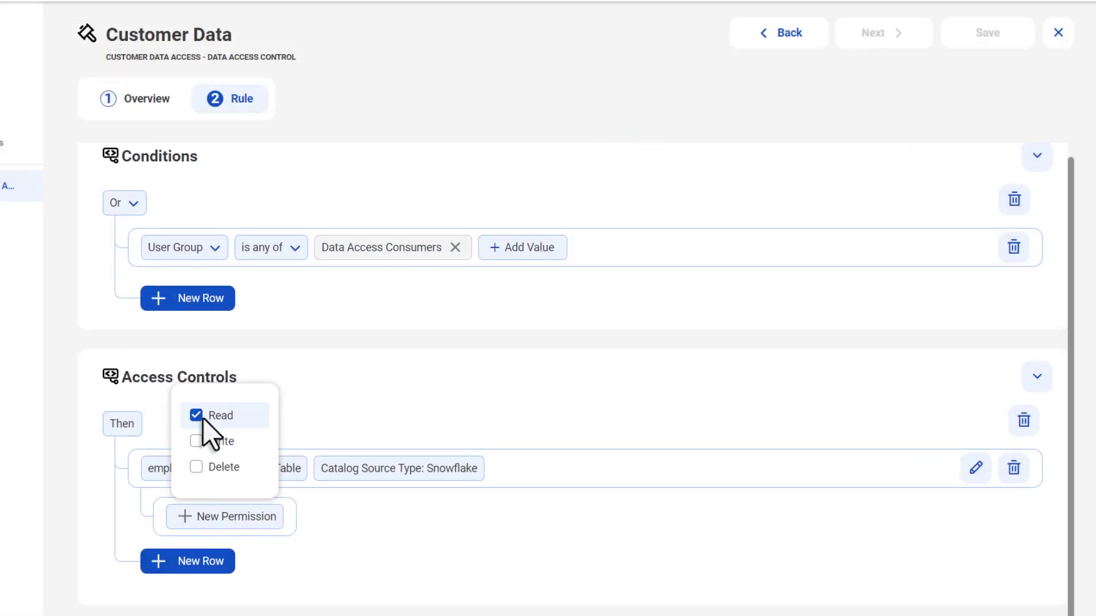
left_click(343, 548)
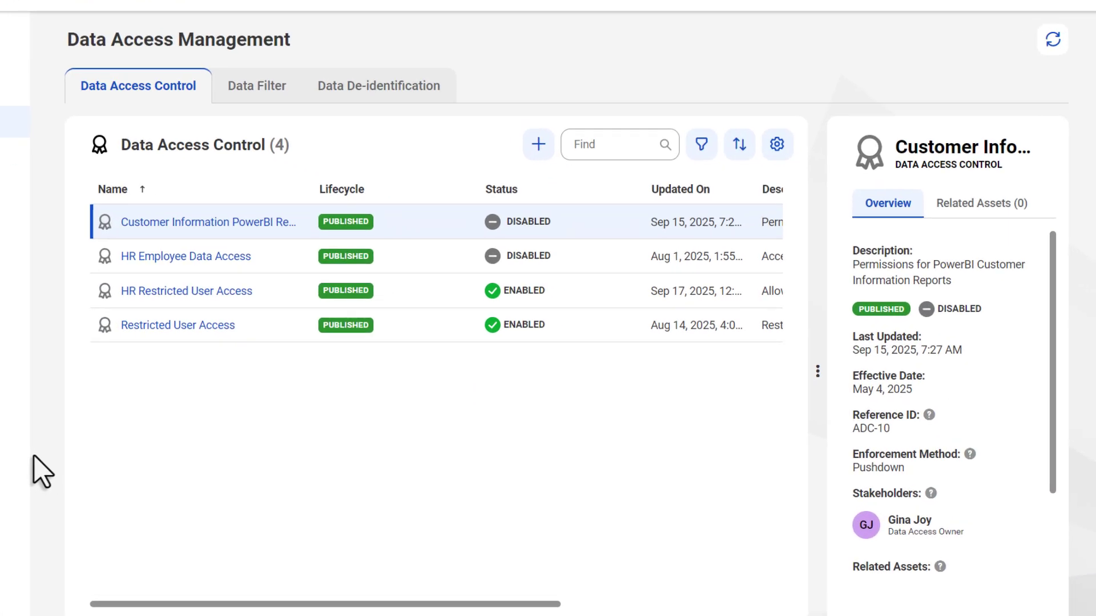
Create the Customer Data filter for geographic protection, enforced via Data Integration/Data Marketplace.
left_click(225, 74)
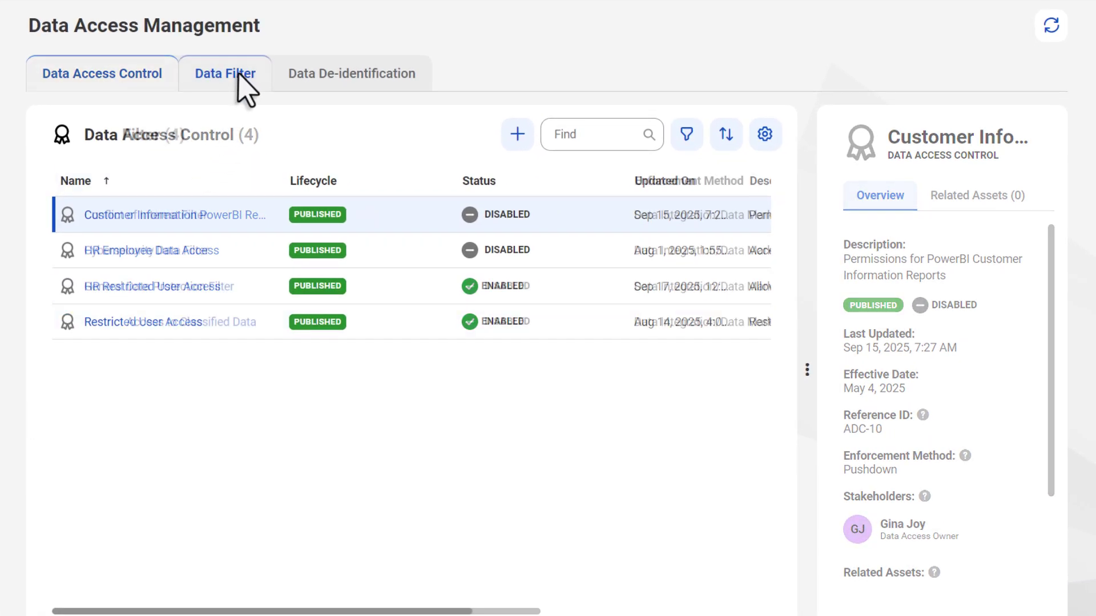
left_click(517, 135)
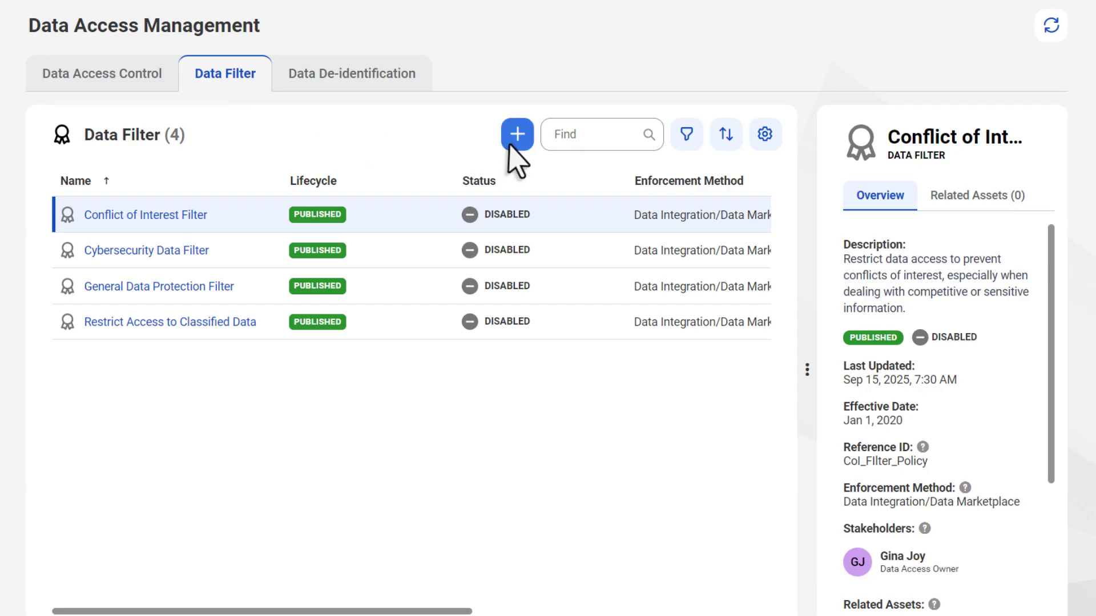
type("Customer Data")
left_click(227, 240)
type("c protection of")
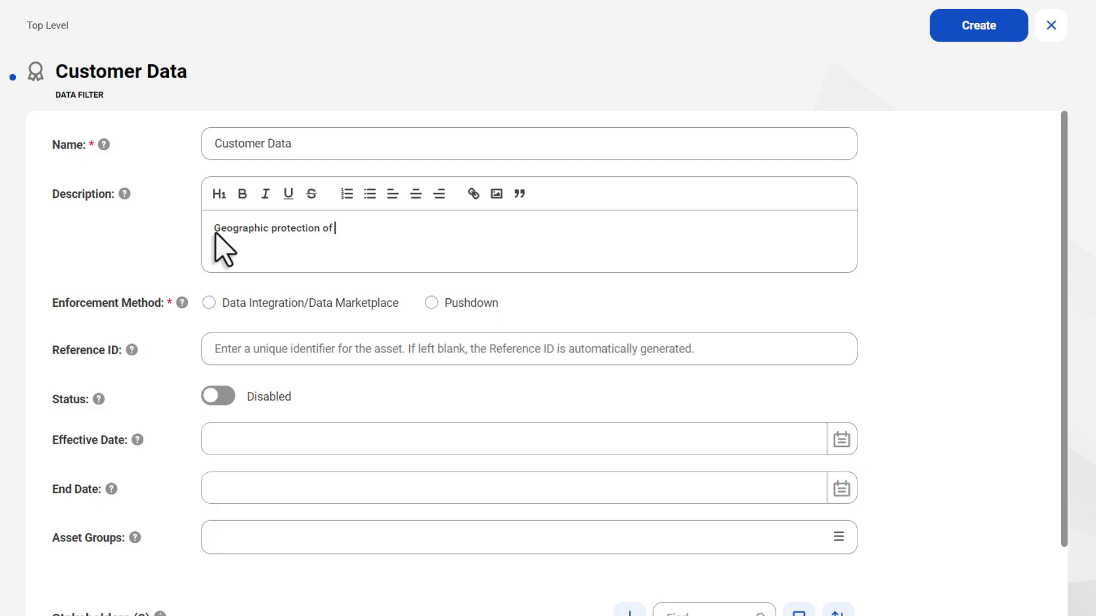
left_click(210, 303)
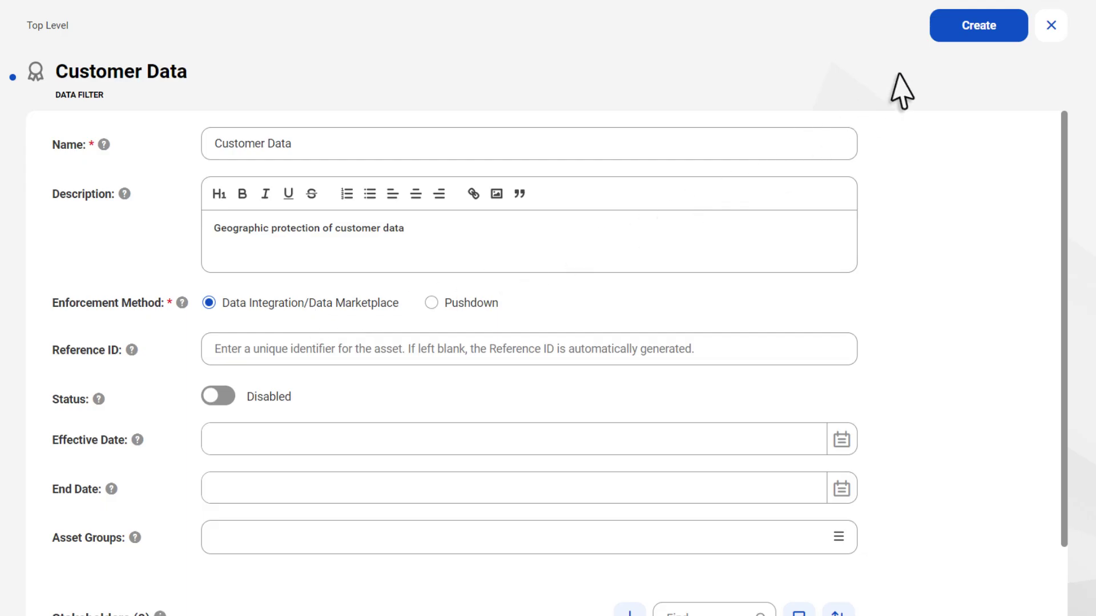
left_click(952, 30)
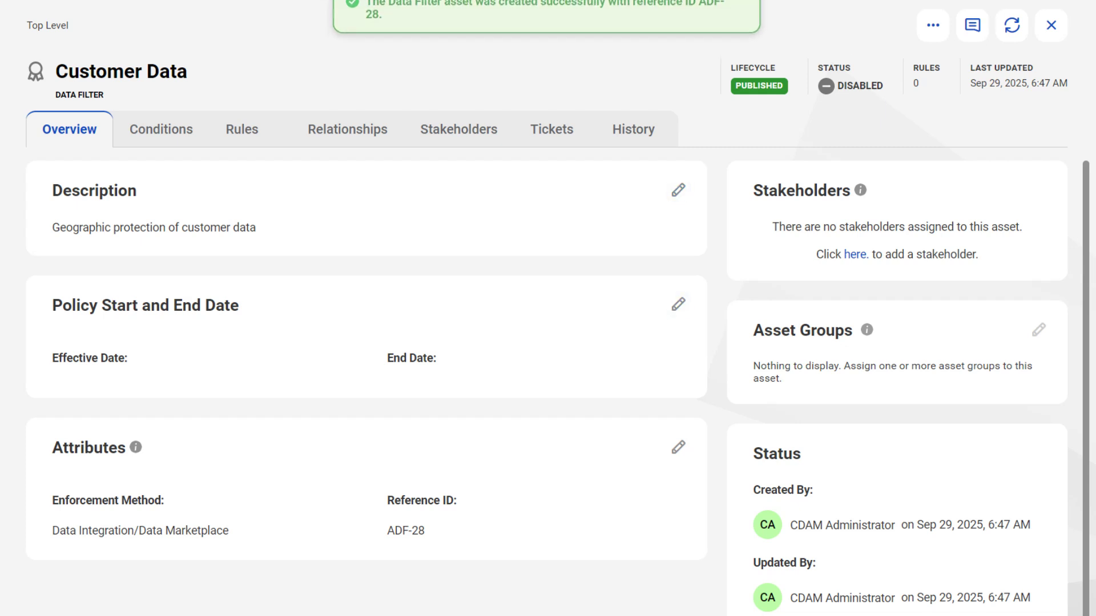
left_click(243, 133)
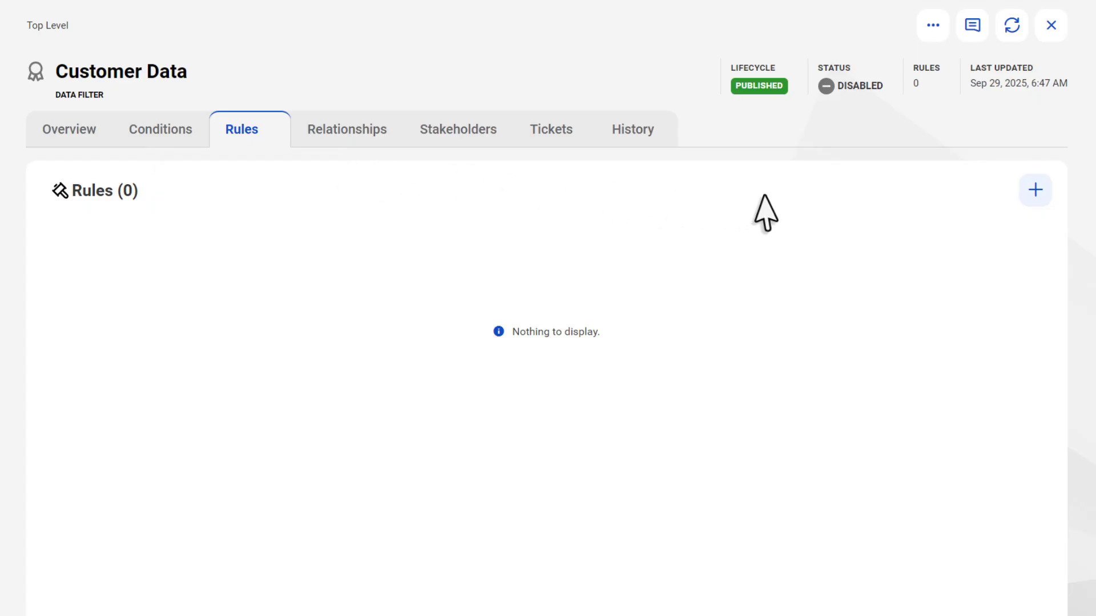
Add a filter rule named USA Access to EU Customer Data with a description.
left_click(1035, 190)
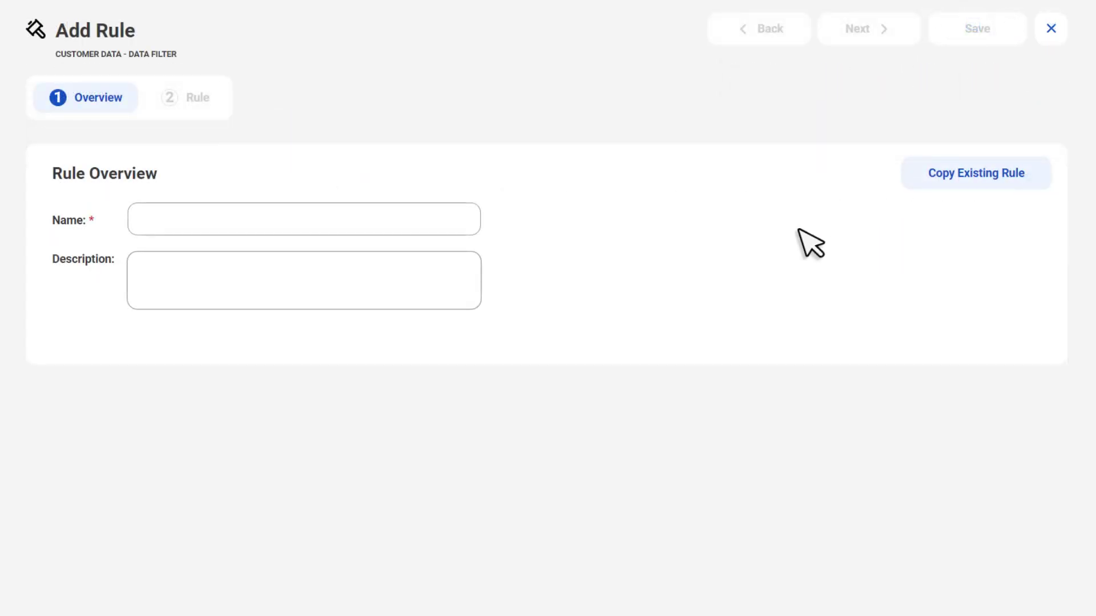
left_click(378, 219)
type("USA Access to E")
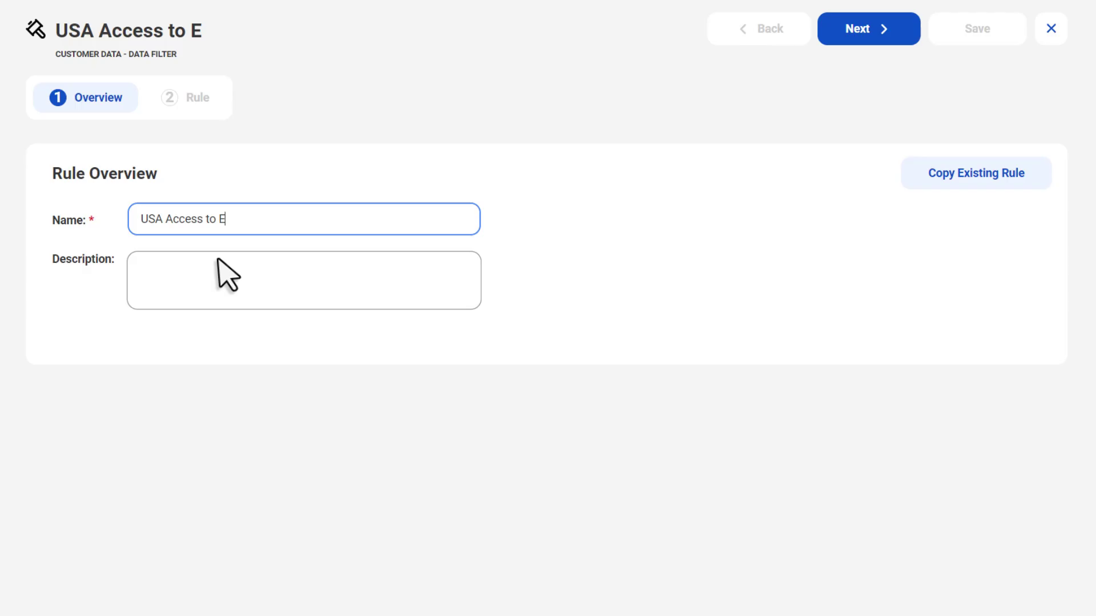
type("U Customer Data")
left_click(137, 286)
type("USA employee")
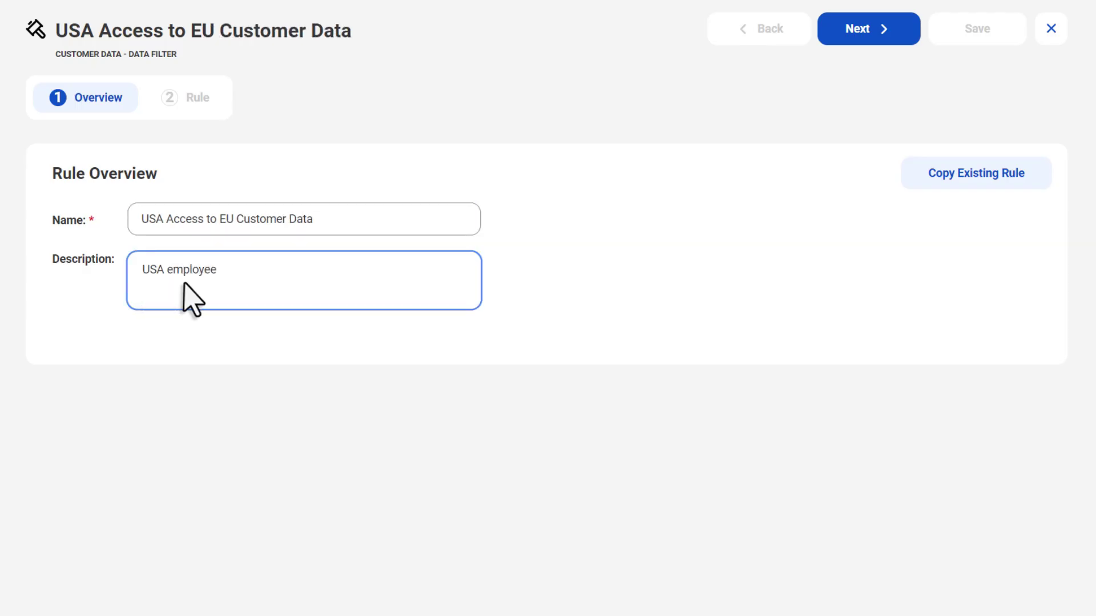
type("s' access to customer da")
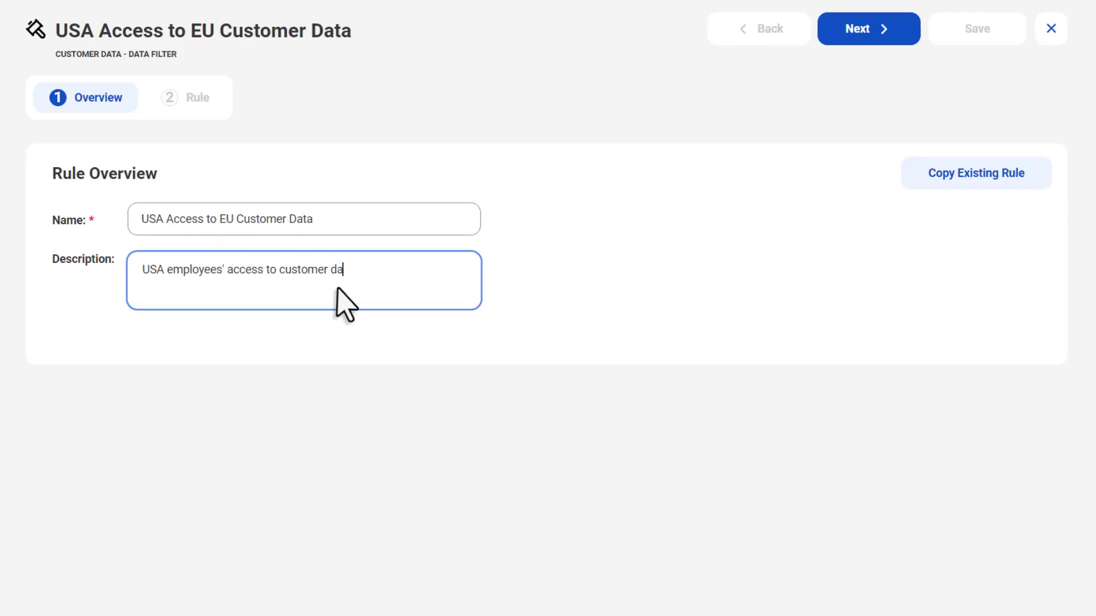
type("ta")
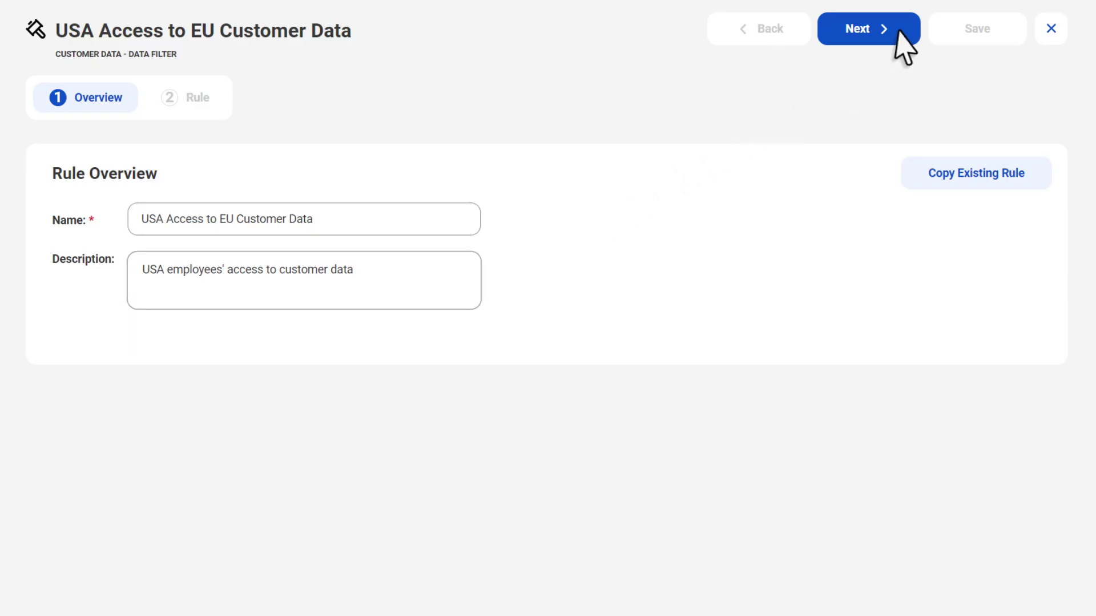
left_click(898, 34)
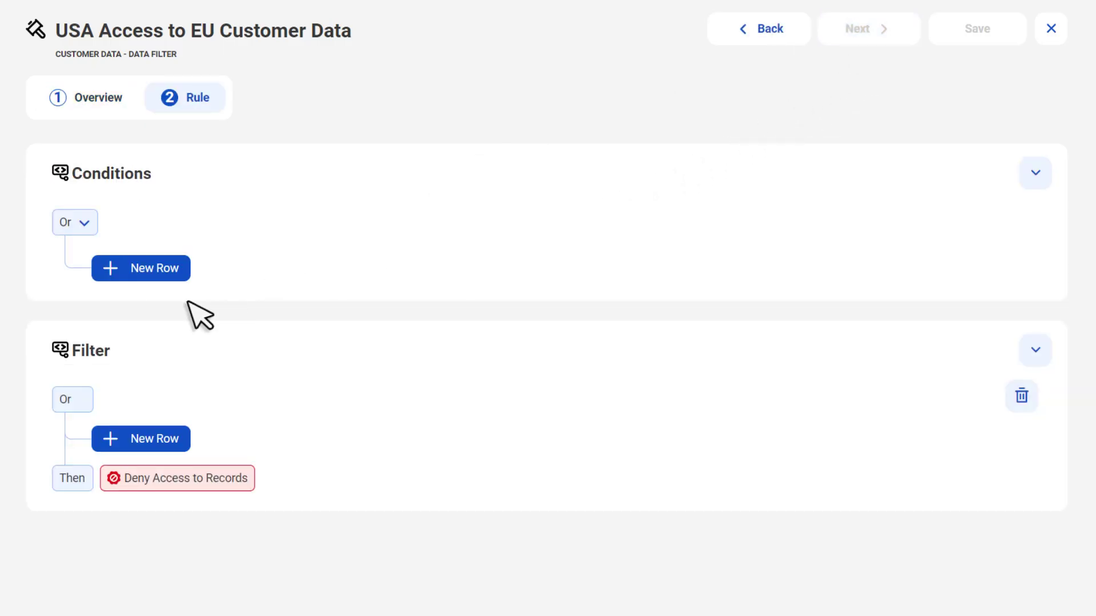
Condition the rule on the User Group HR US Users.
left_click(117, 268)
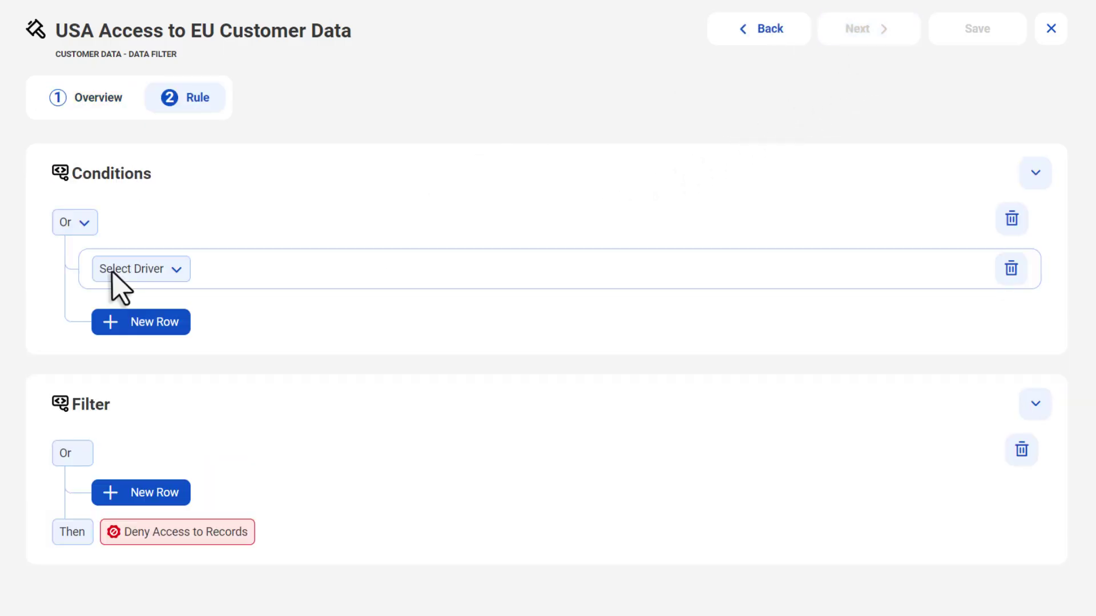
left_click(179, 272)
left_click(150, 290)
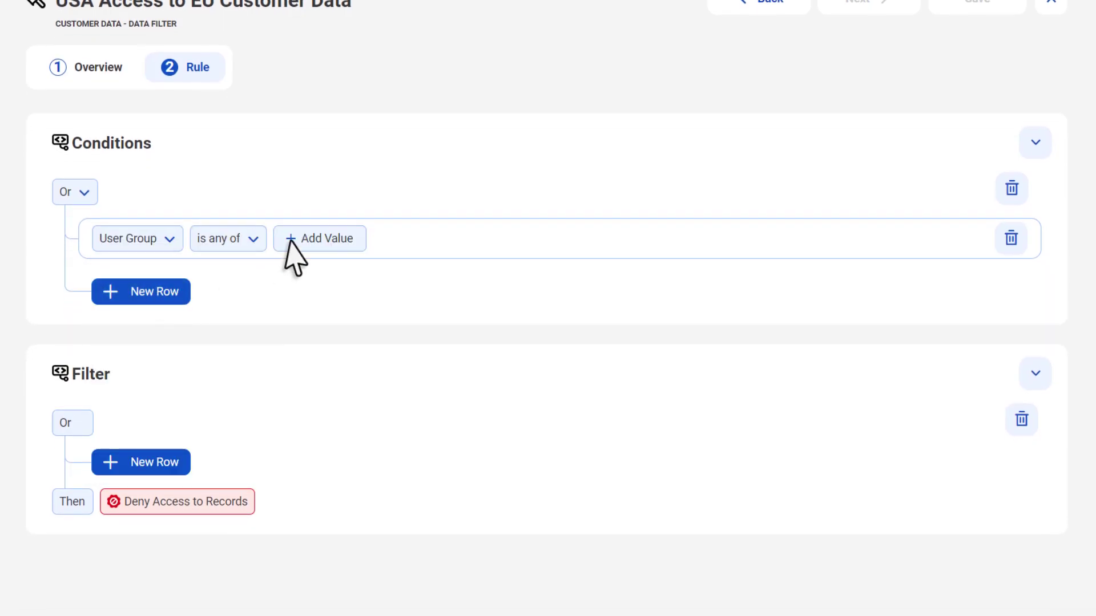
left_click(295, 249)
left_click(265, 463)
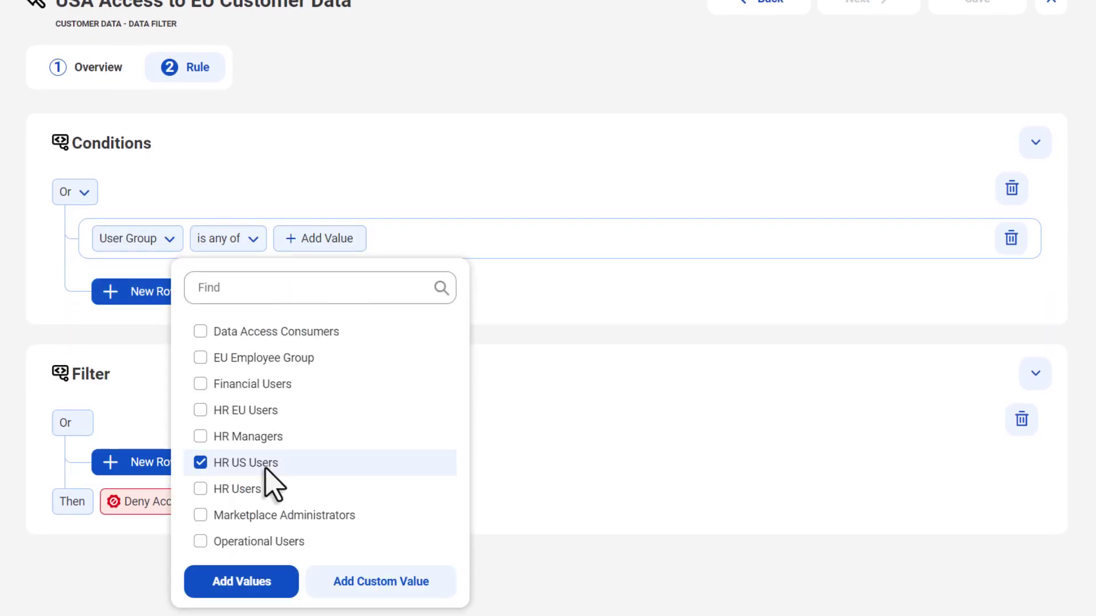
left_click(243, 582)
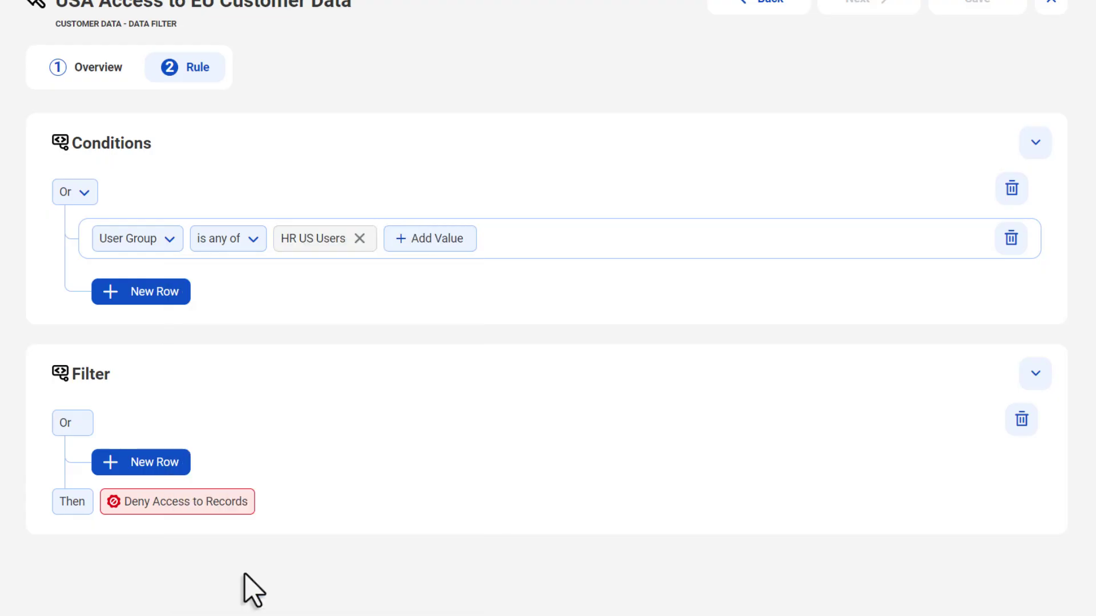
Add a Location Country Name filter denying records with country FR or DE.
left_click(141, 462)
left_click(114, 469)
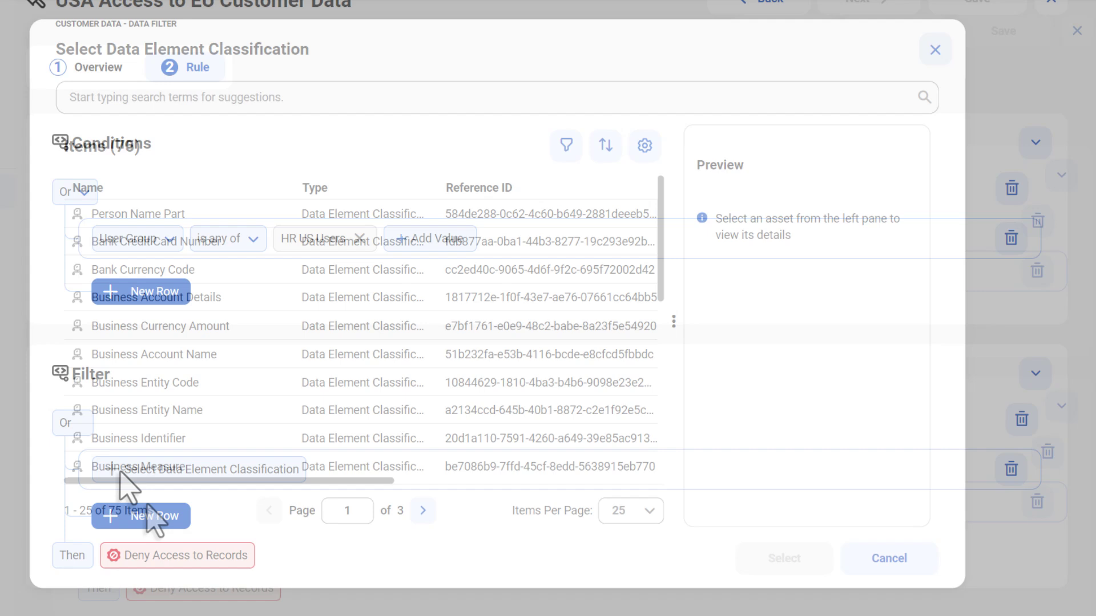
left_click(208, 97)
type("Country")
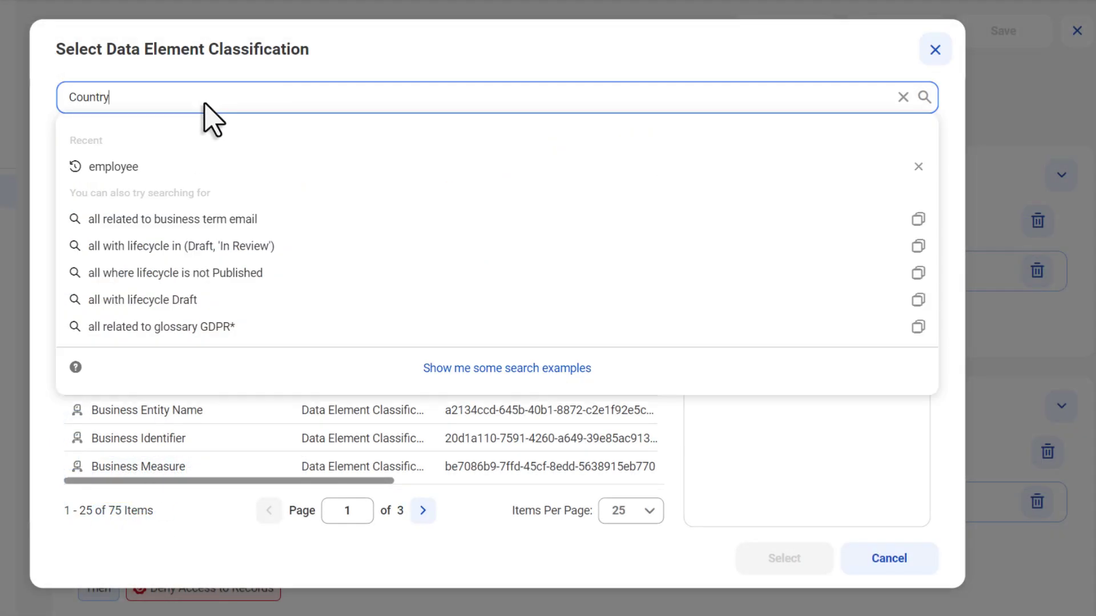
key("Return")
left_click(190, 214)
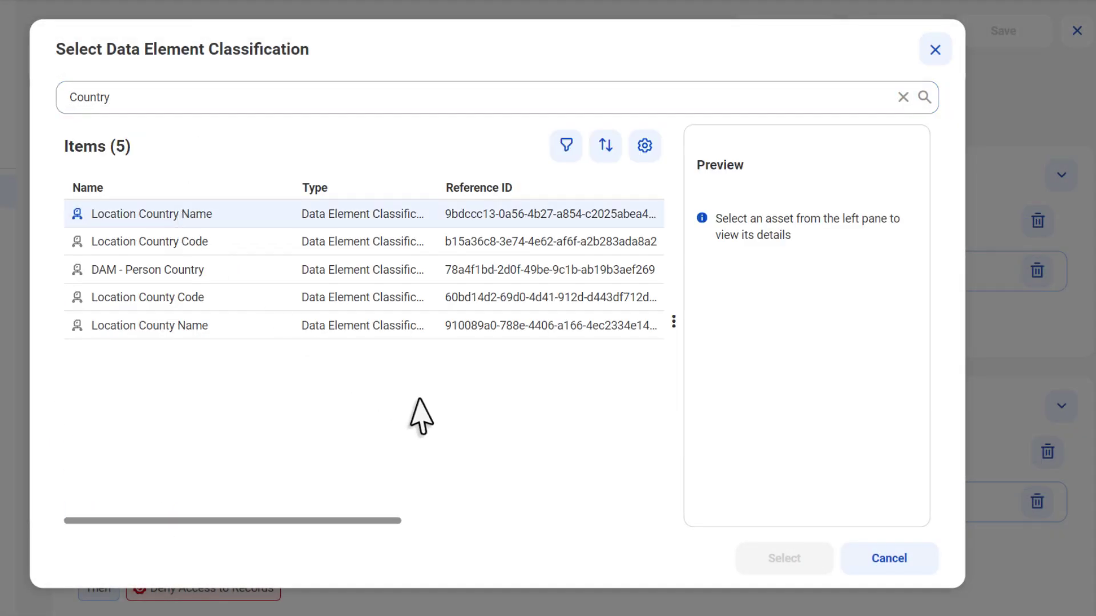
left_click(784, 558)
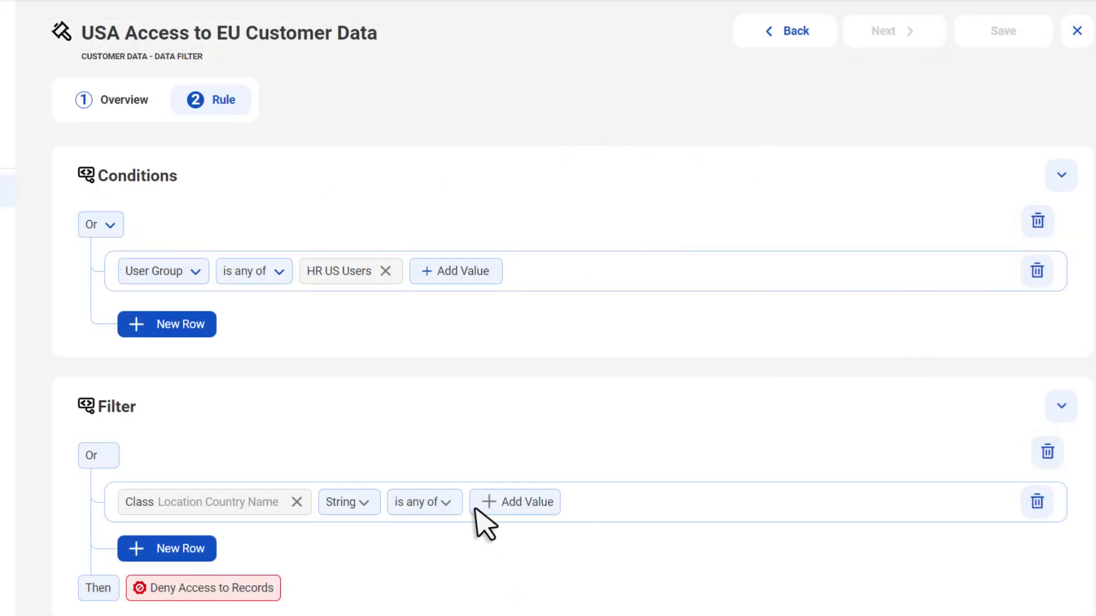
left_click(479, 502)
type("FR, DE")
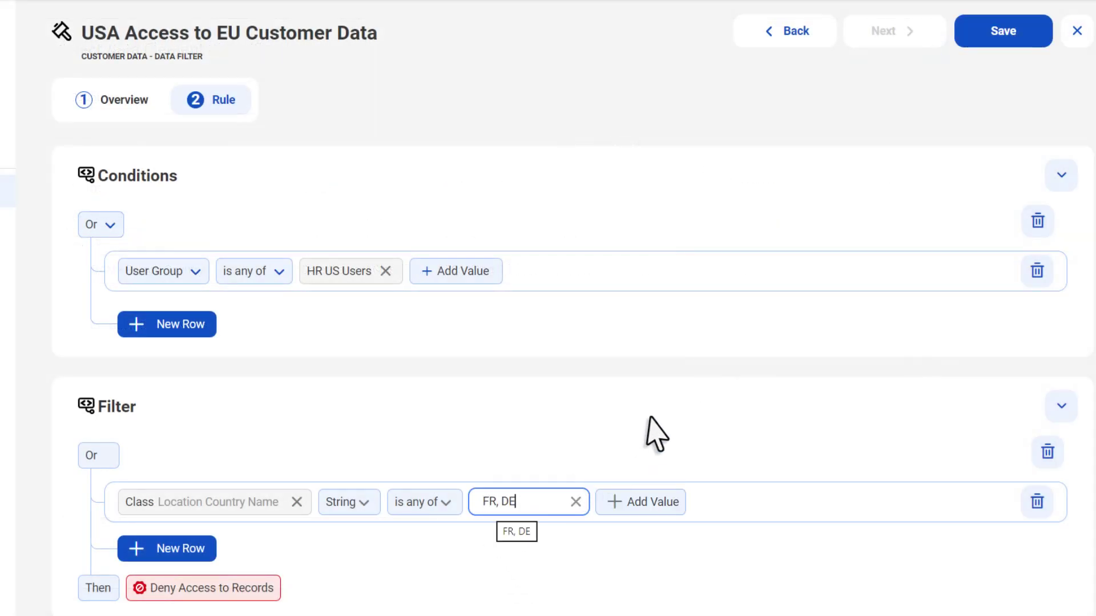
left_click(660, 432)
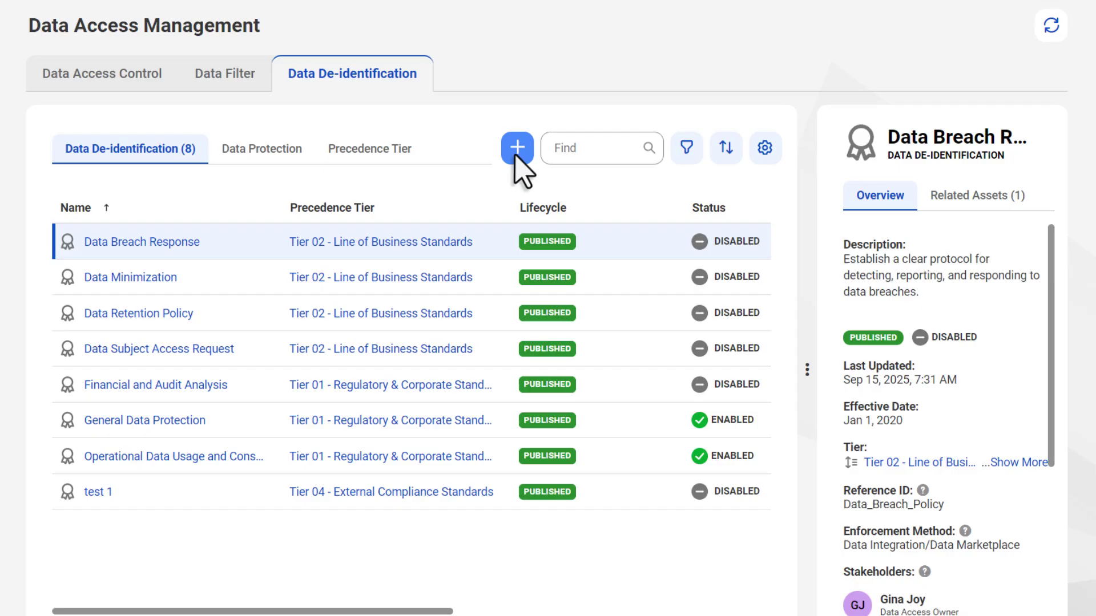
Create the Data Masking Policy at Tier 01 - Regulatory & Corporate Standards.
left_click(517, 148)
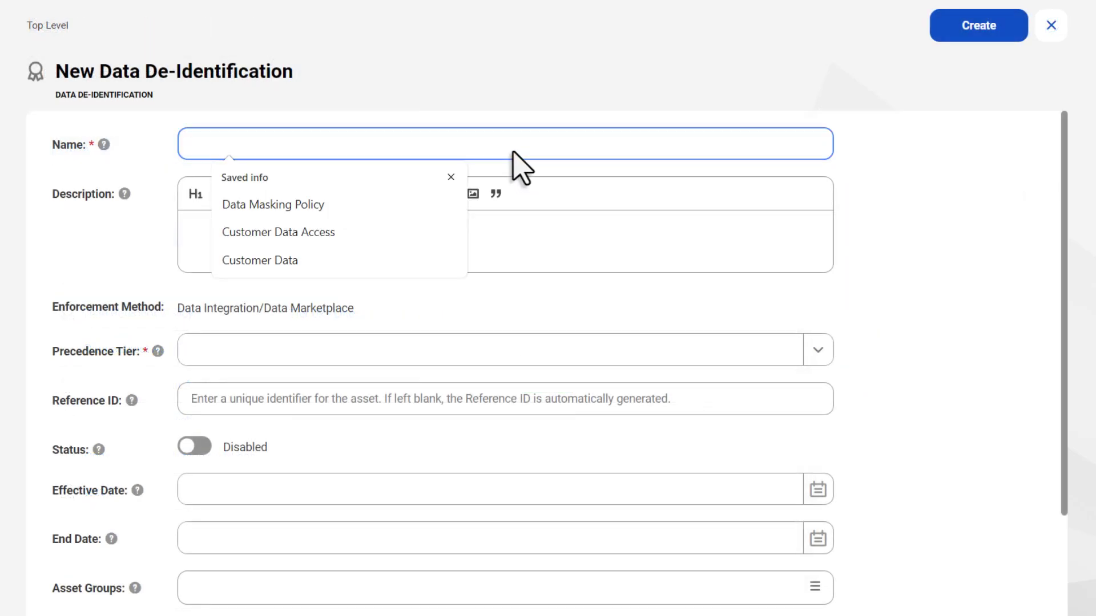
type("Data Masking P")
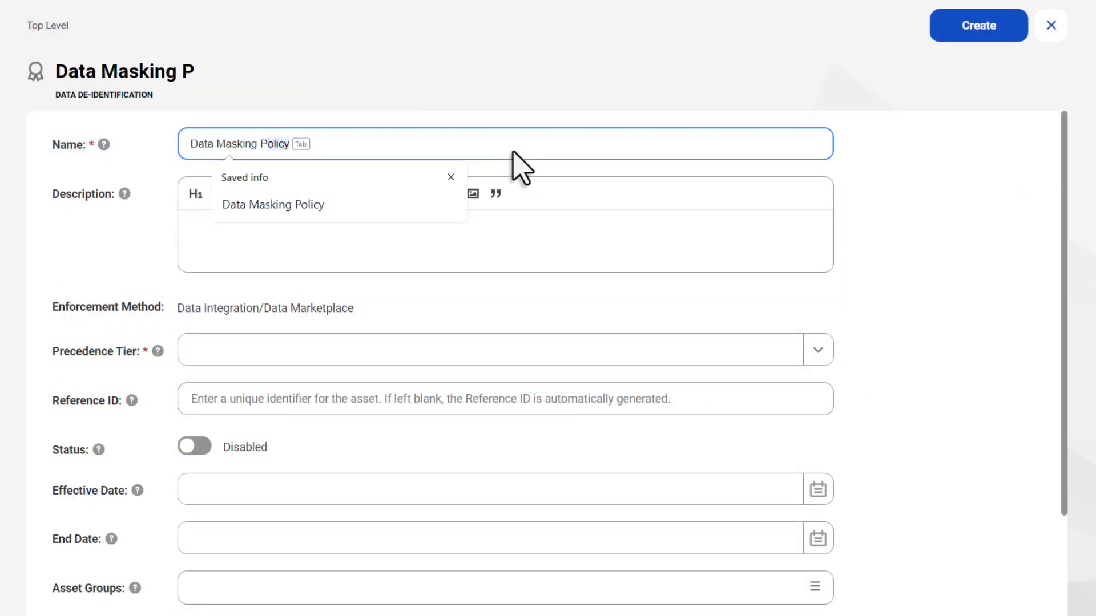
type("olicy")
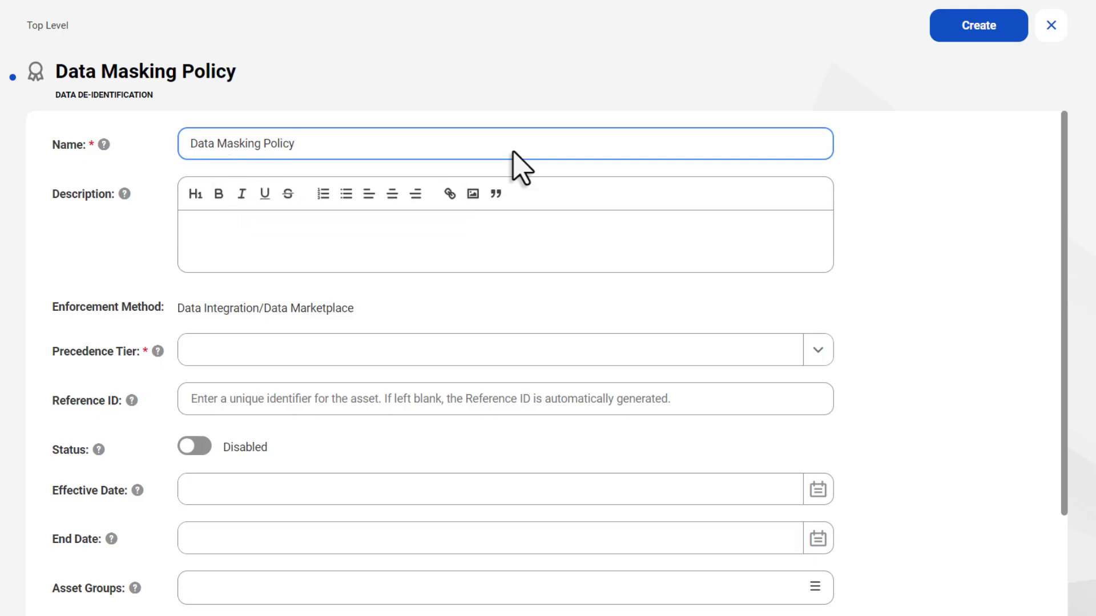
left_click(825, 352)
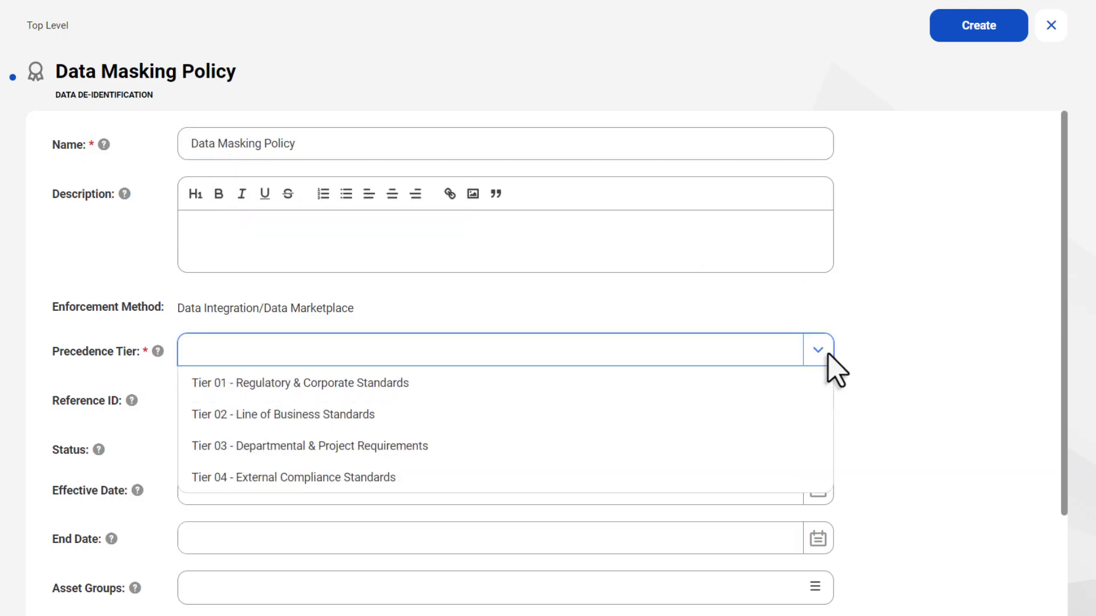
left_click(801, 385)
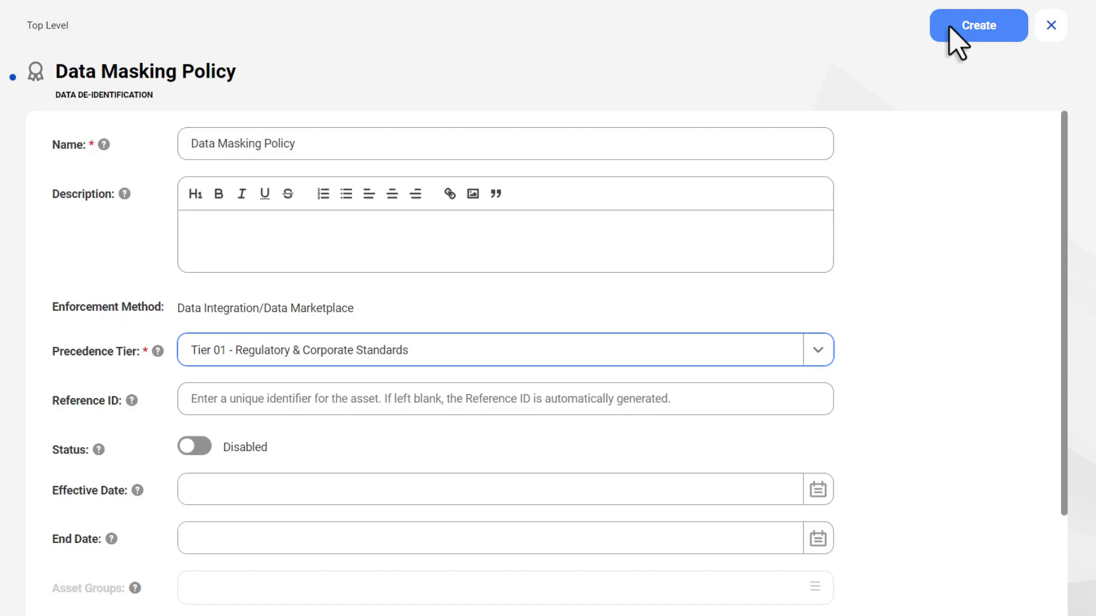
left_click(956, 40)
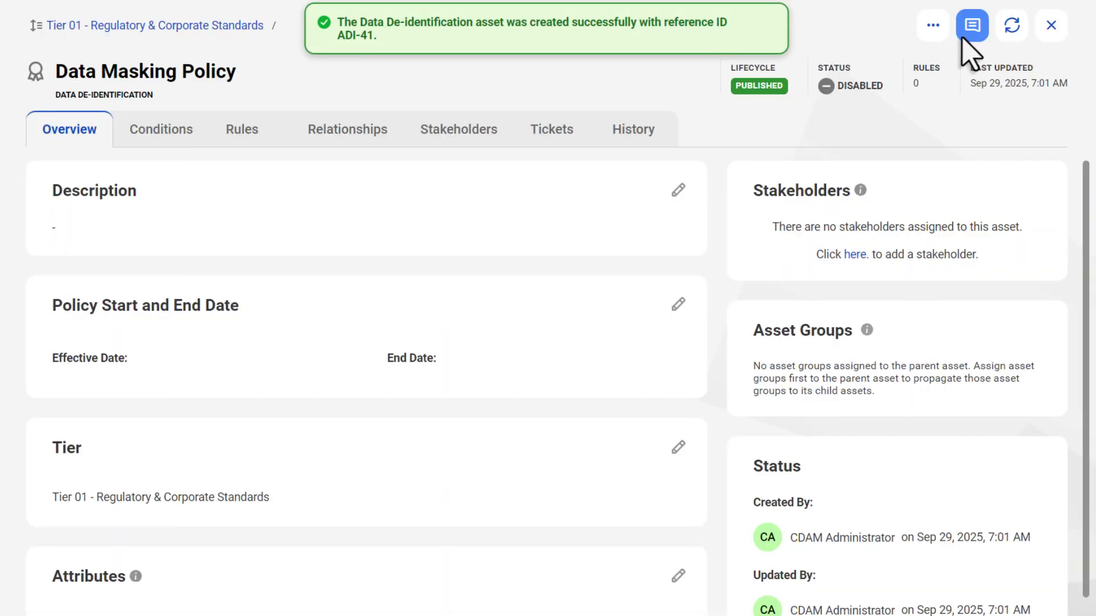
Add a rule named Data Masking Rule to the masking policy.
left_click(253, 135)
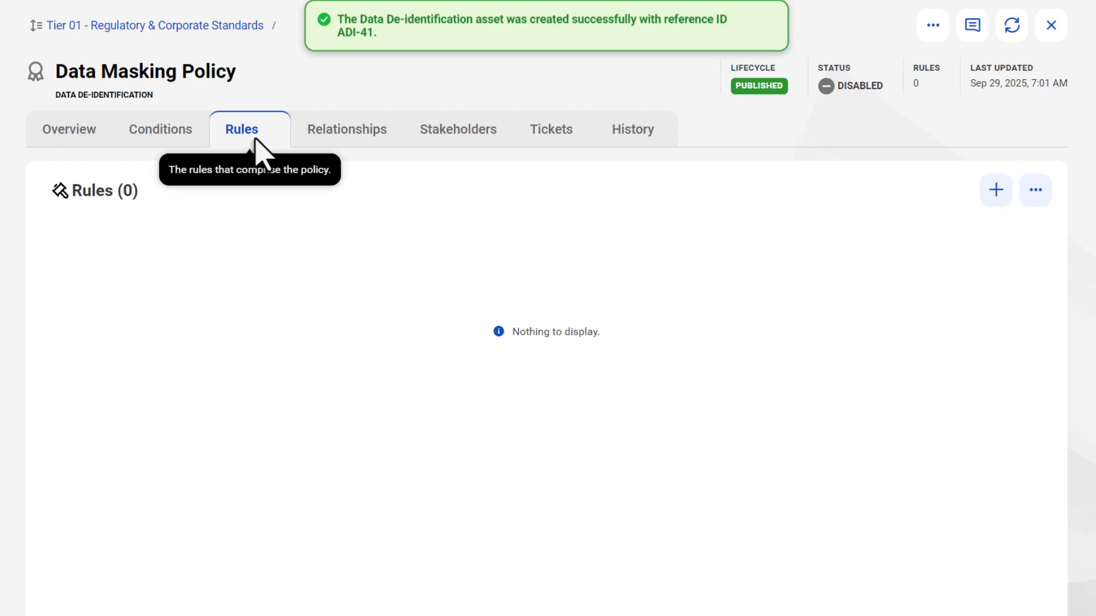
left_click(995, 190)
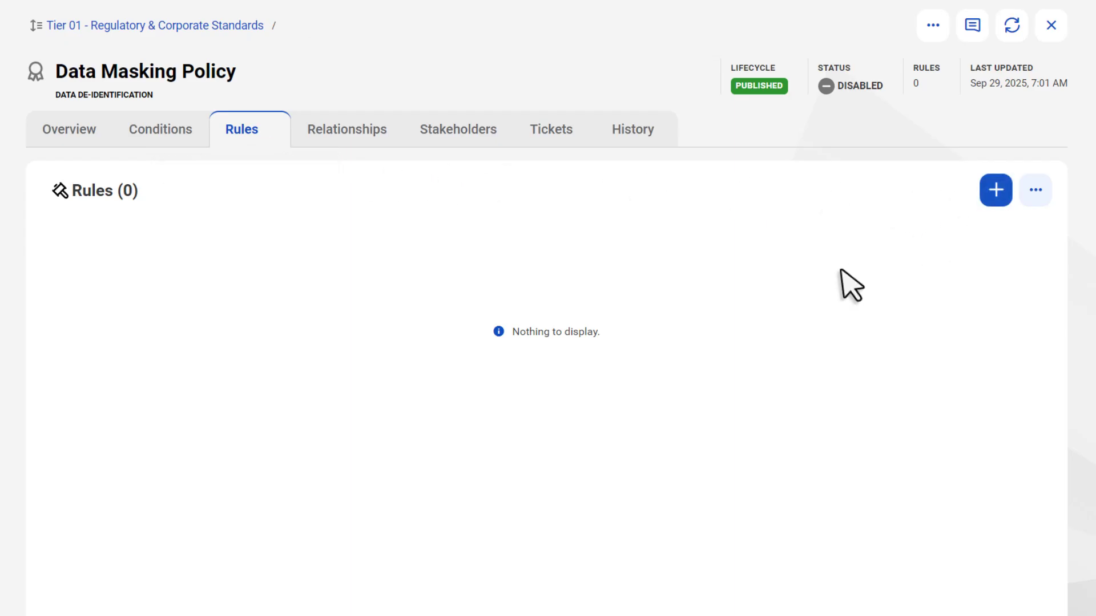
left_click(150, 220)
type("Data Masking Rule")
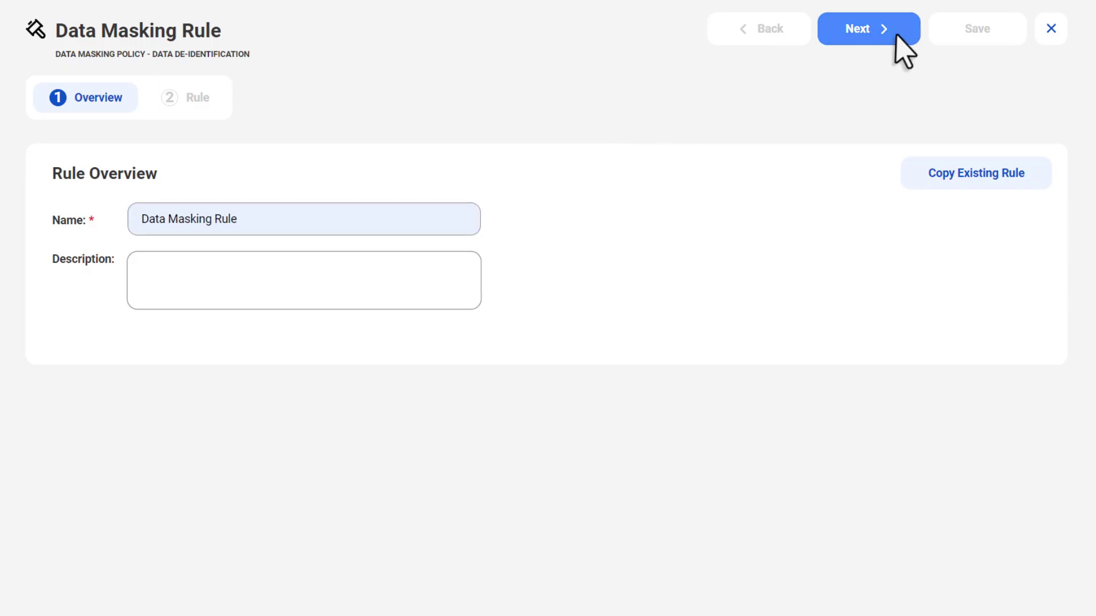
left_click(868, 29)
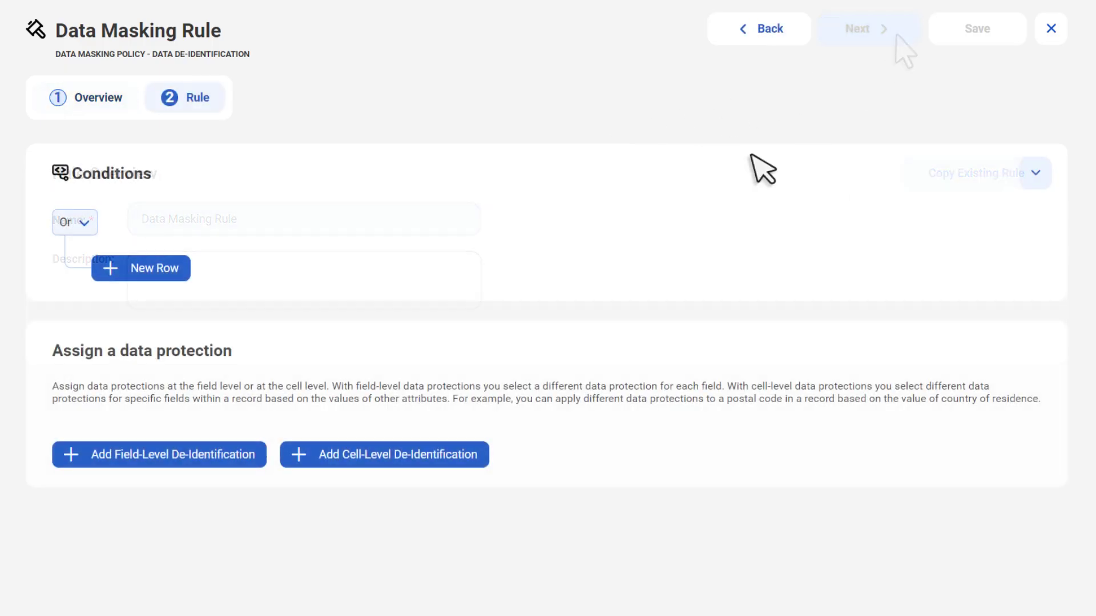
Condition the rule on Usage Context being Operations.
left_click(133, 268)
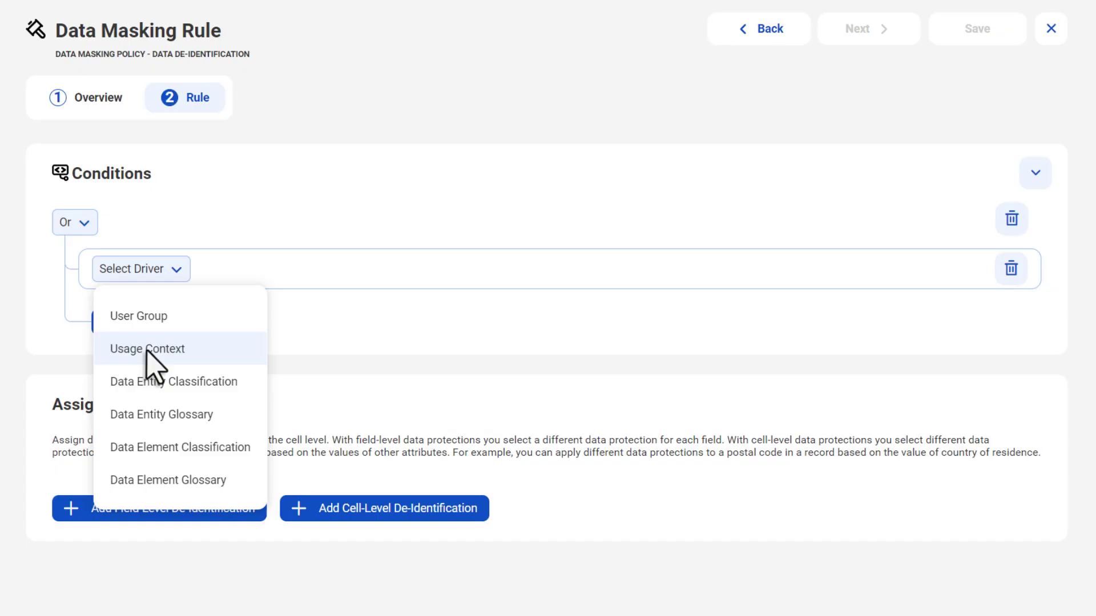
left_click(149, 349)
scroll(300, 299, "down", 1)
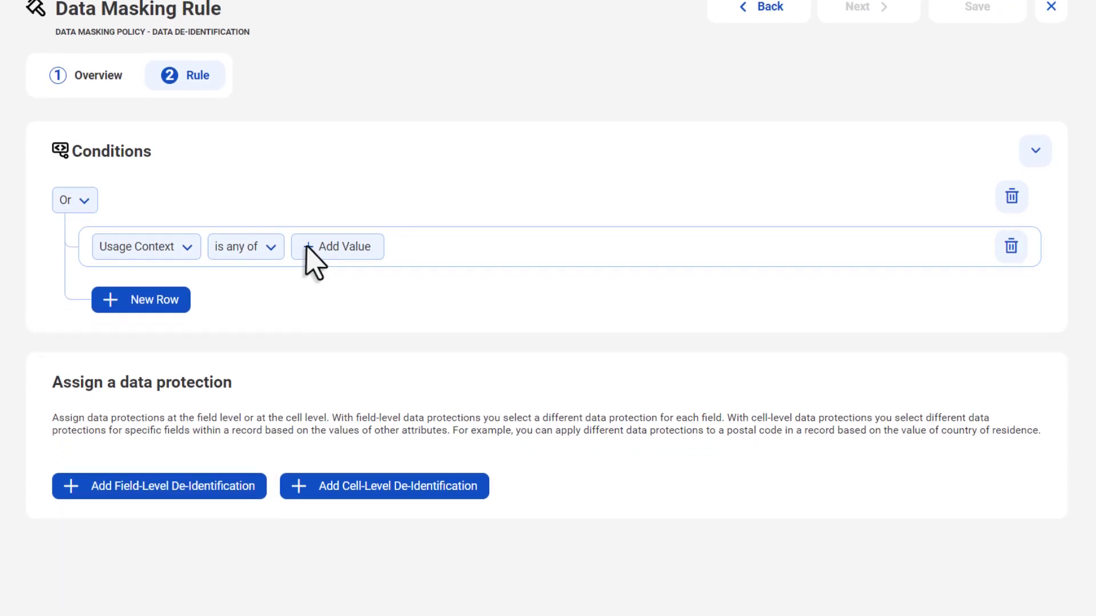
left_click(334, 249)
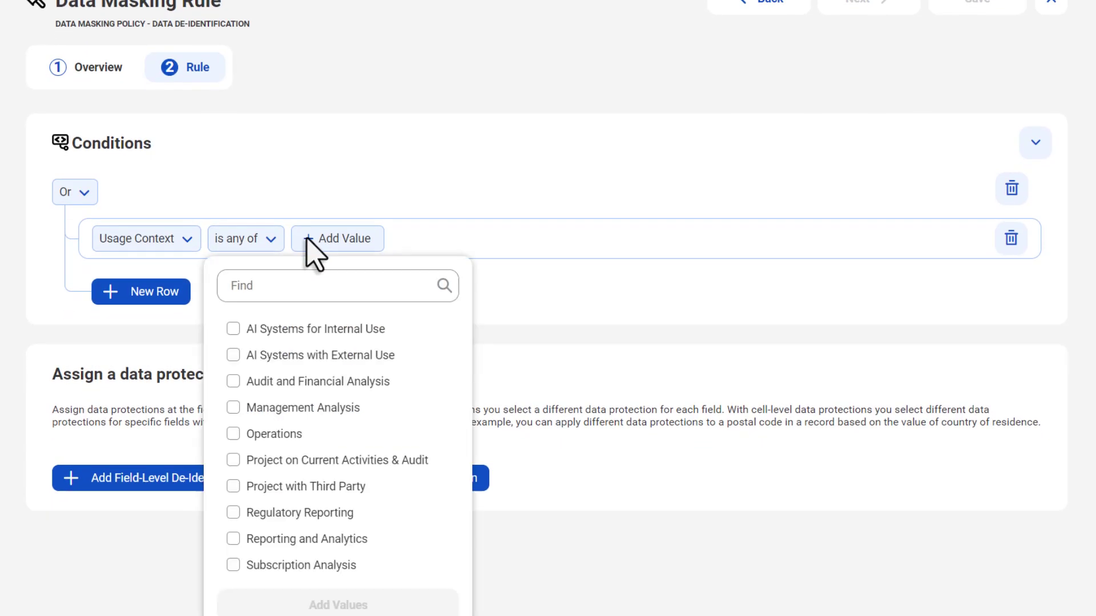
left_click(234, 434)
left_click(392, 602)
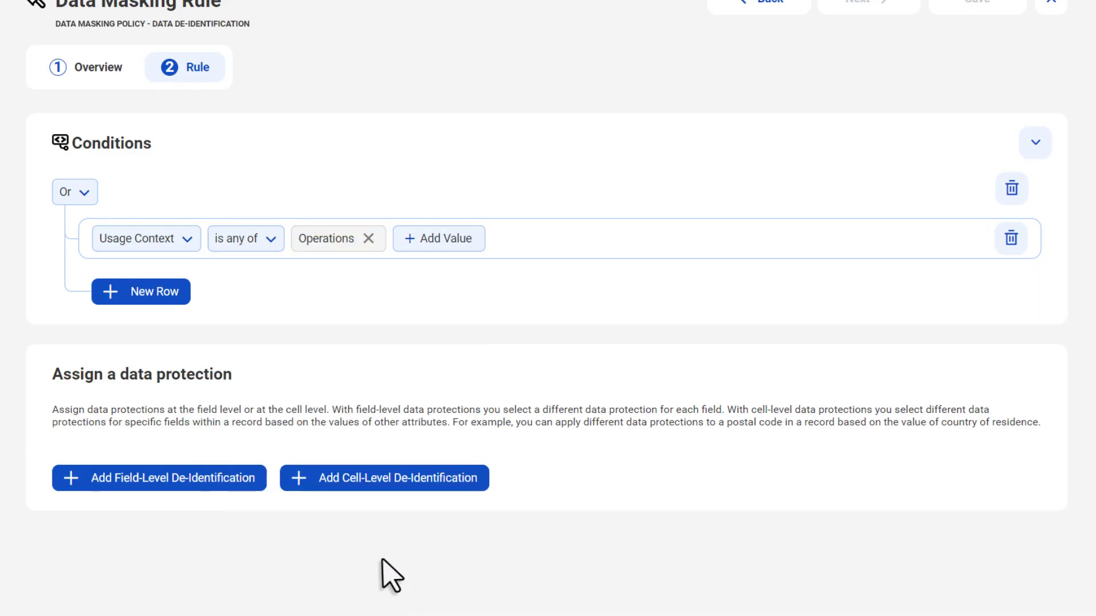
Add field-level de-identification applying Randomize US Social Security Number to the US SSN class.
left_click(227, 484)
scroll(240, 493, "down", 2)
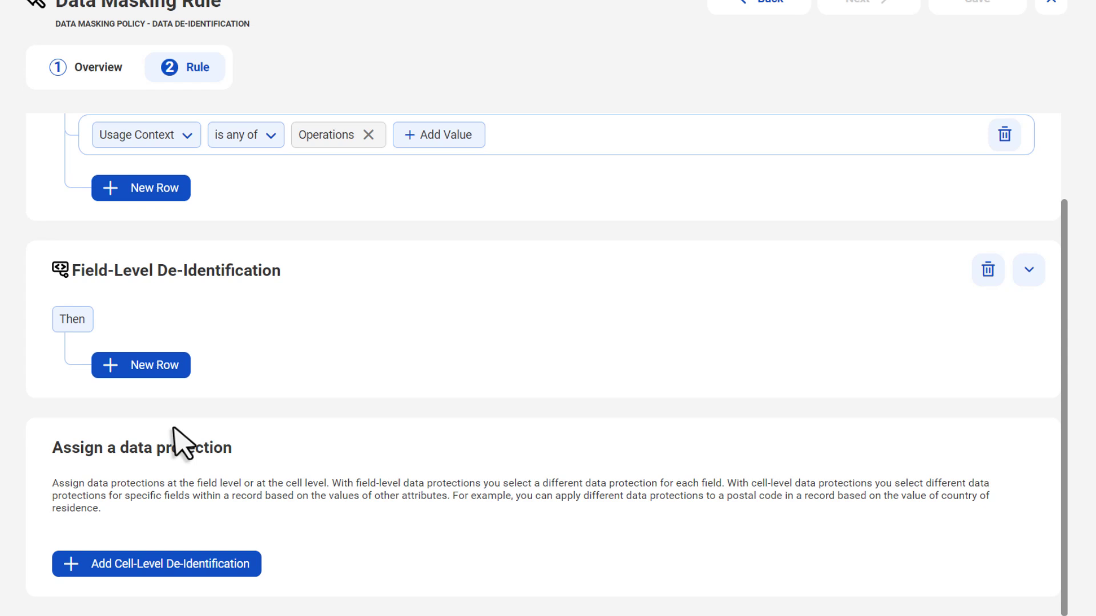
left_click(109, 368)
left_click(109, 370)
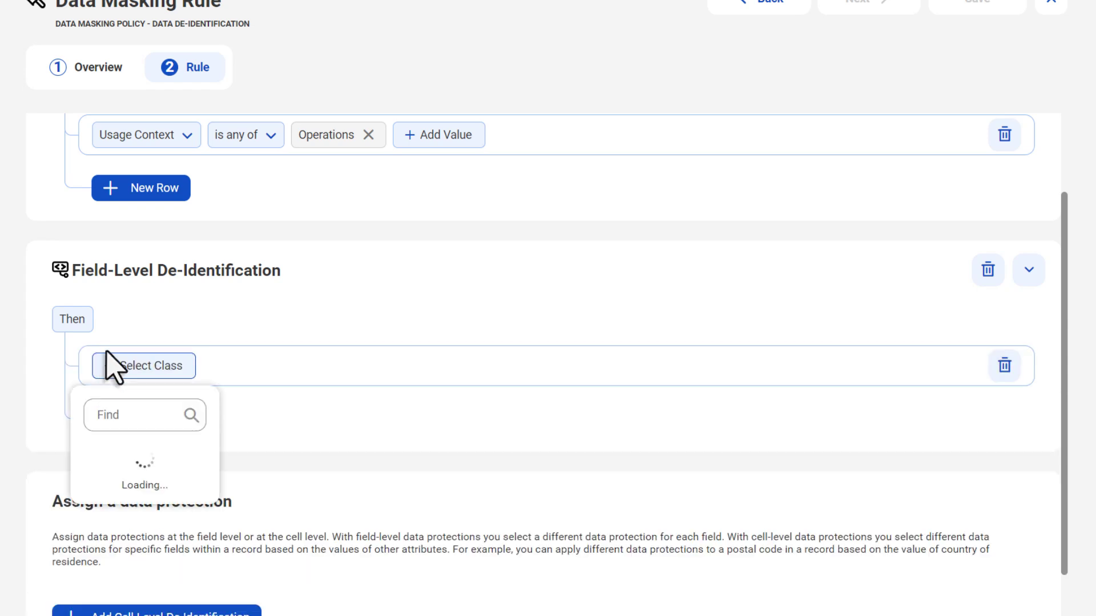
left_click(82, 47)
type("US")
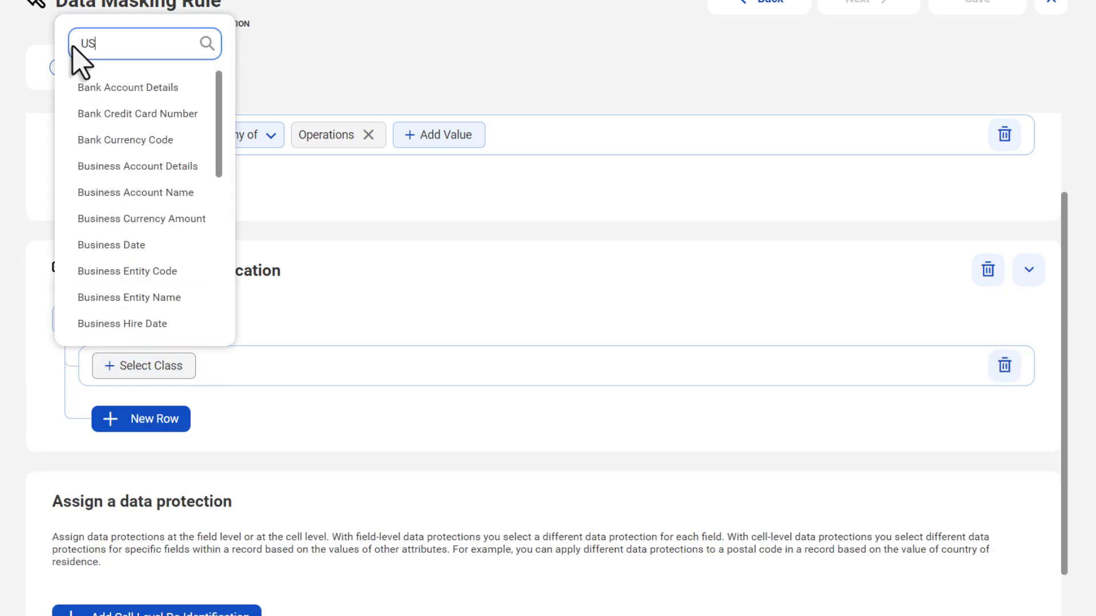
left_click(115, 543)
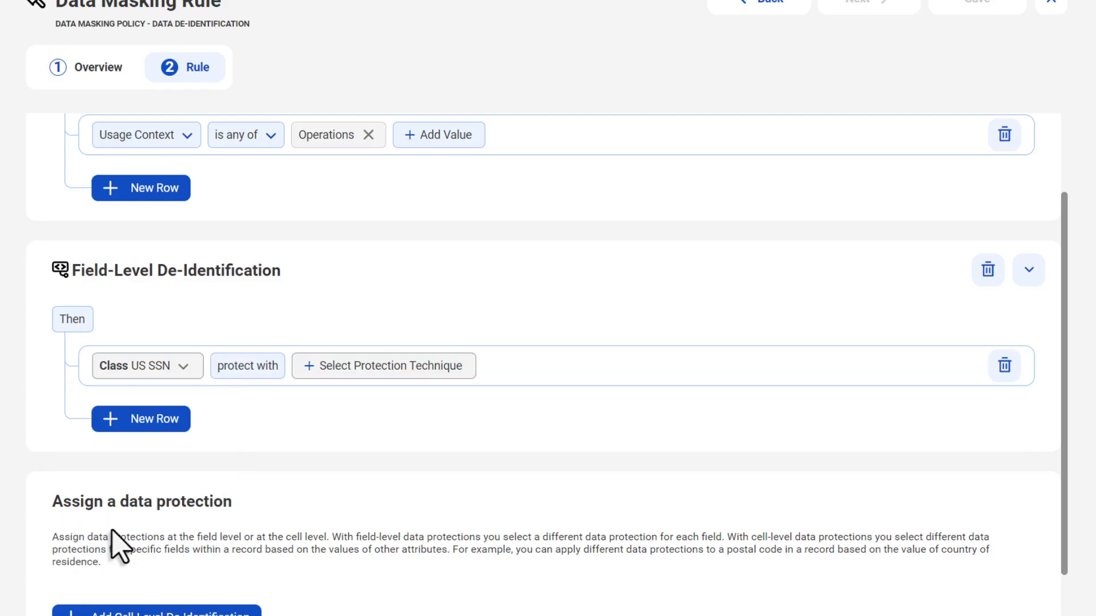
left_click(383, 366)
type("SS")
double_click(332, 416)
type("US")
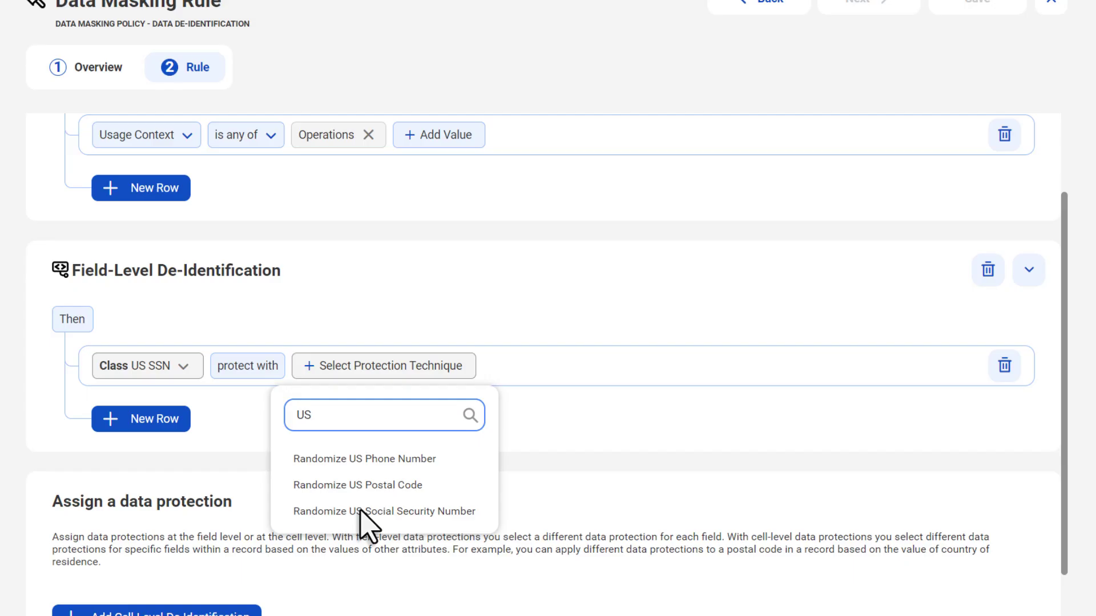
left_click(360, 512)
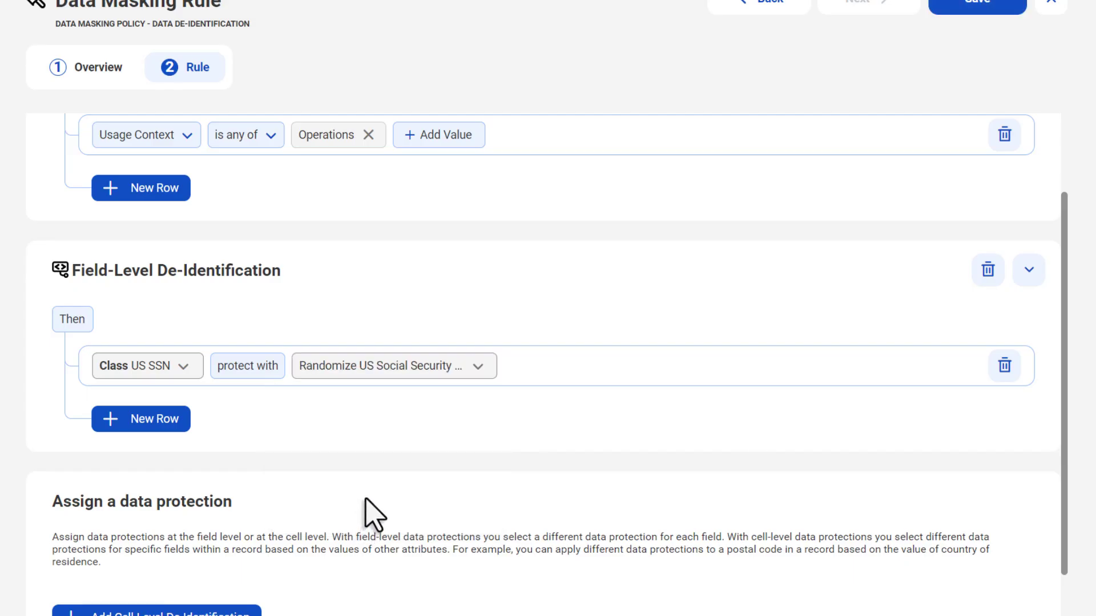
scroll(376, 510, "down", 1)
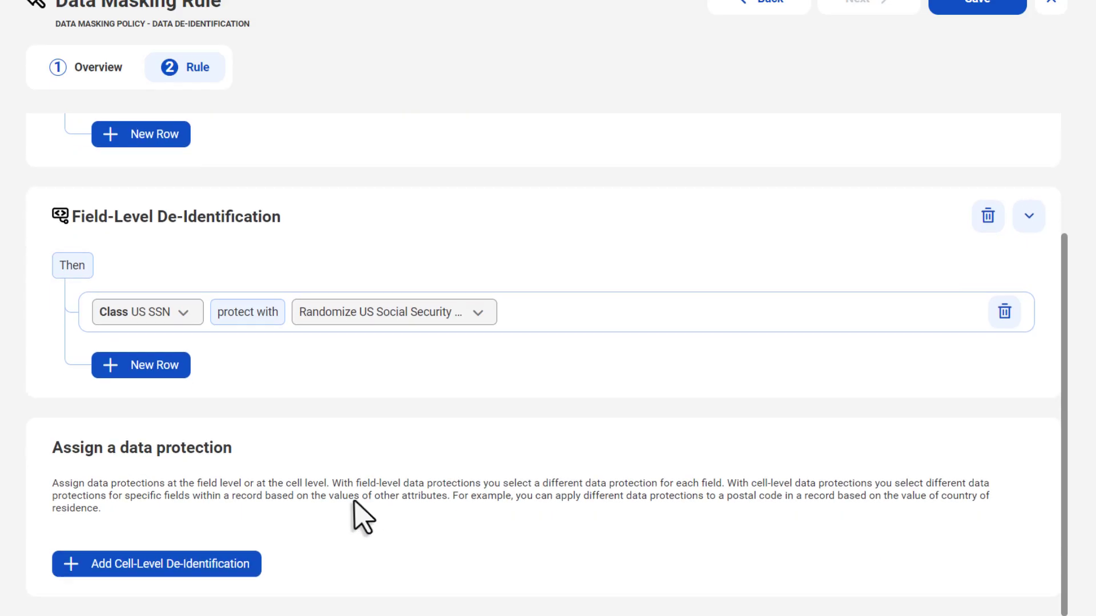
Add a cell-level If condition: Location Country Name is any of USA.
left_click(76, 572)
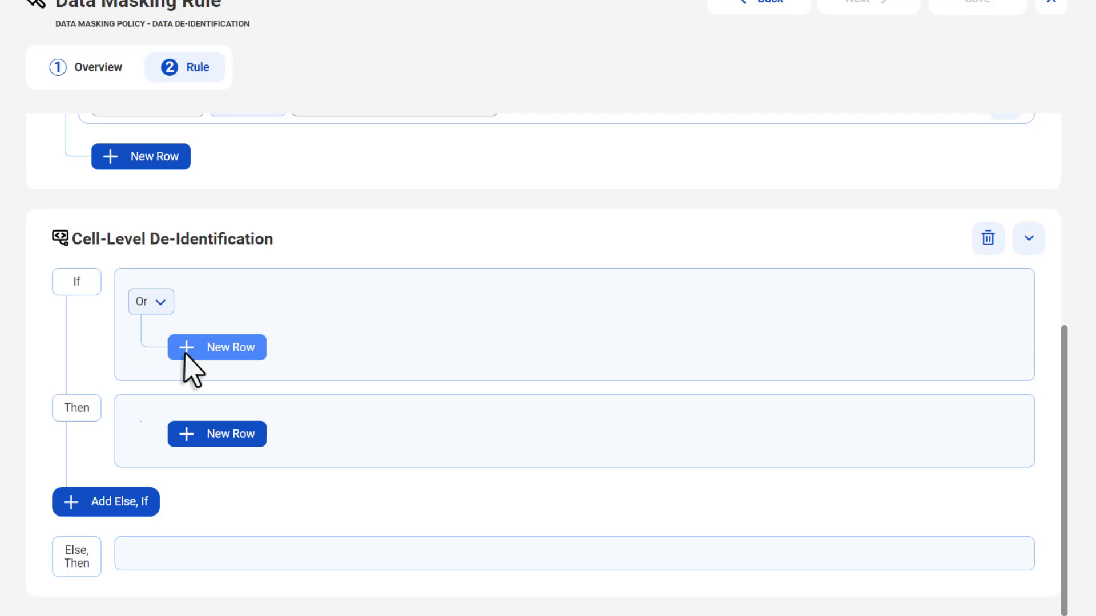
left_click(197, 347)
left_click(188, 349)
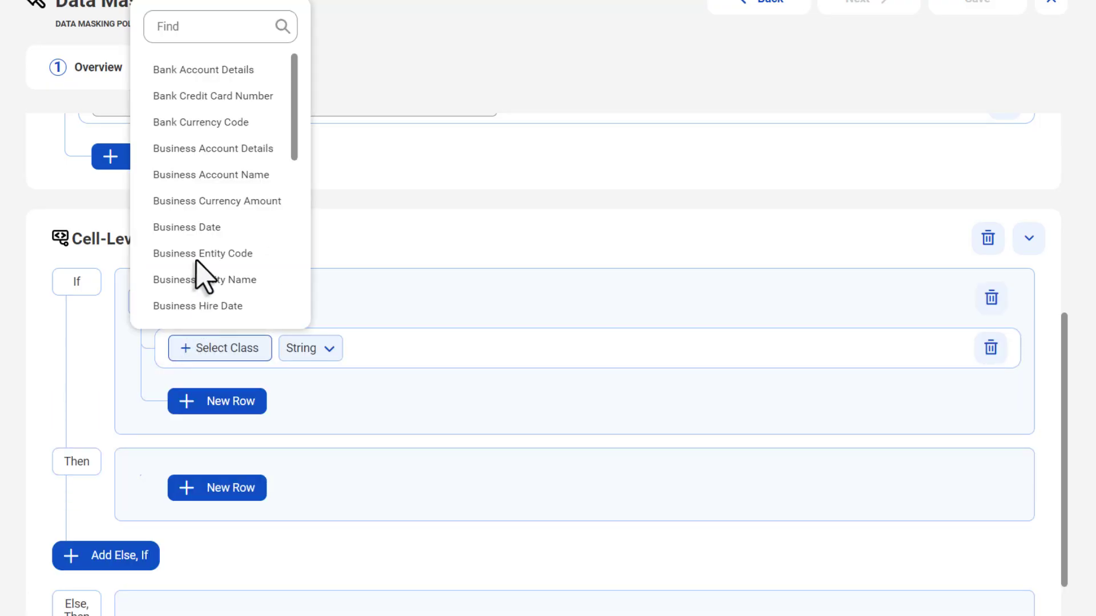
left_click(214, 30)
type("Loca")
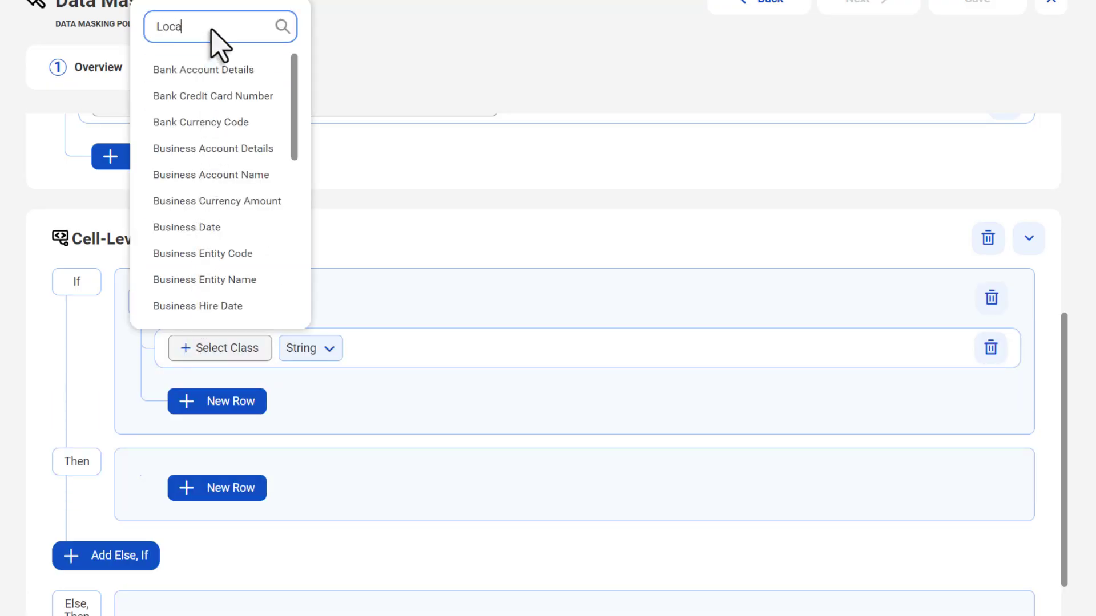
left_click(215, 148)
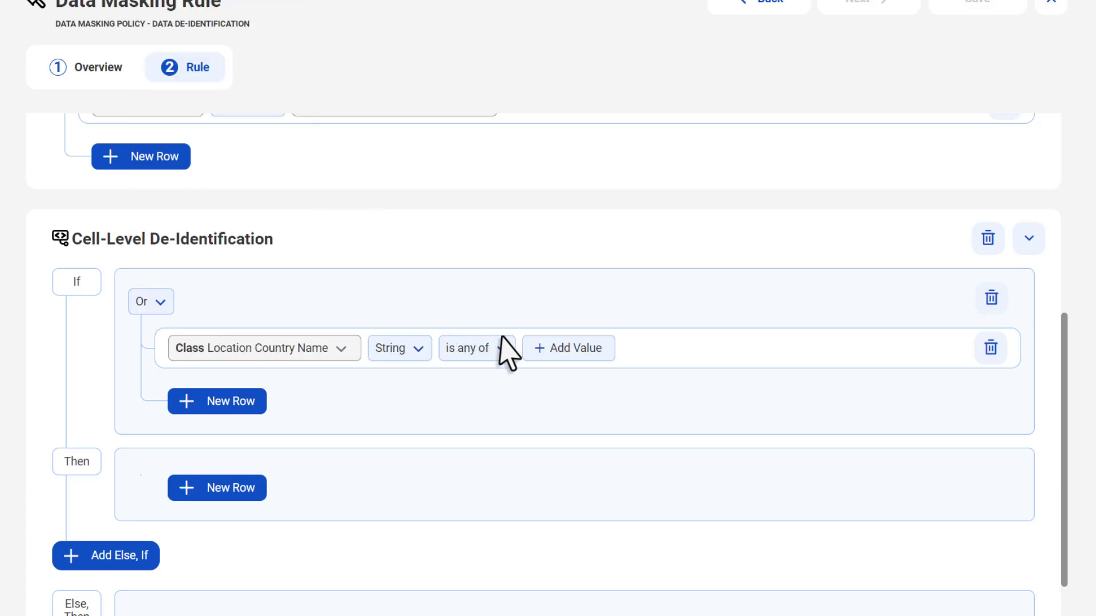
left_click(539, 353)
type("USA")
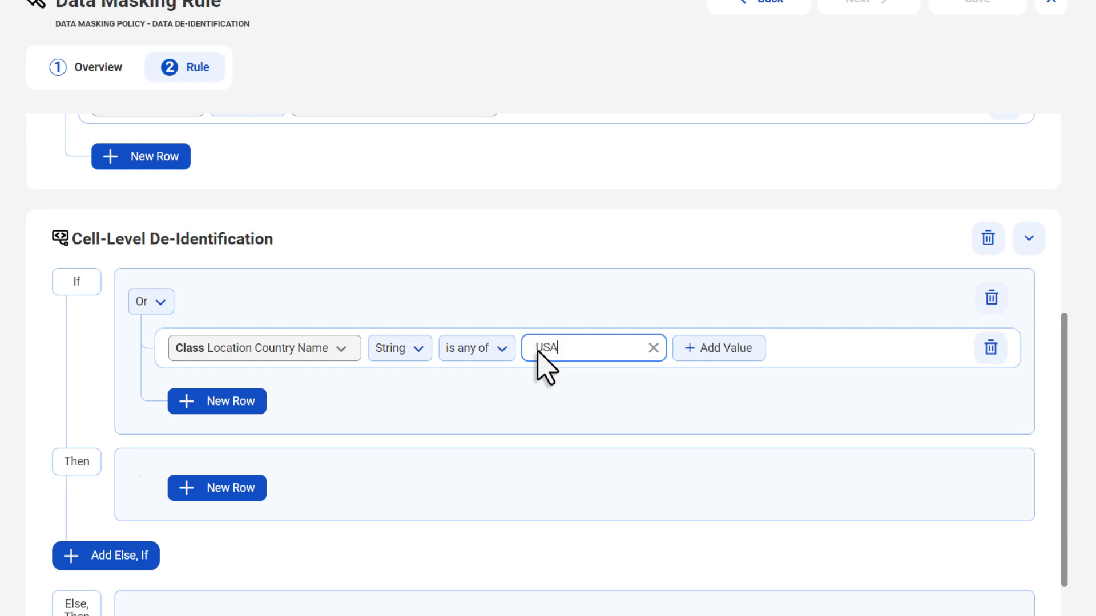
In the Then branch, mask Bank Account Details with Replace String with *.
left_click(190, 488)
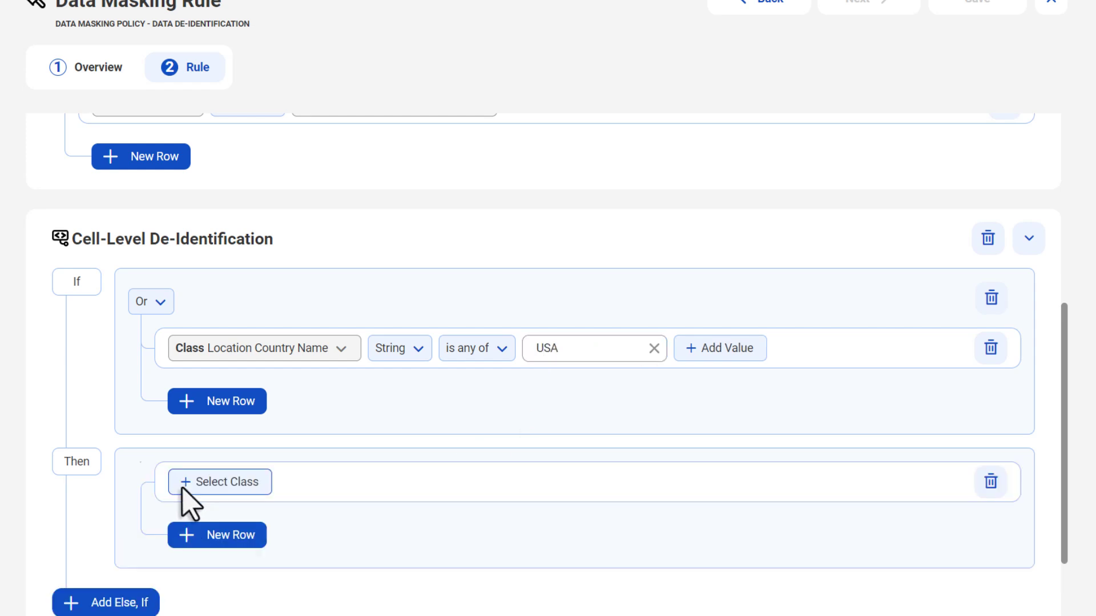
left_click(184, 488)
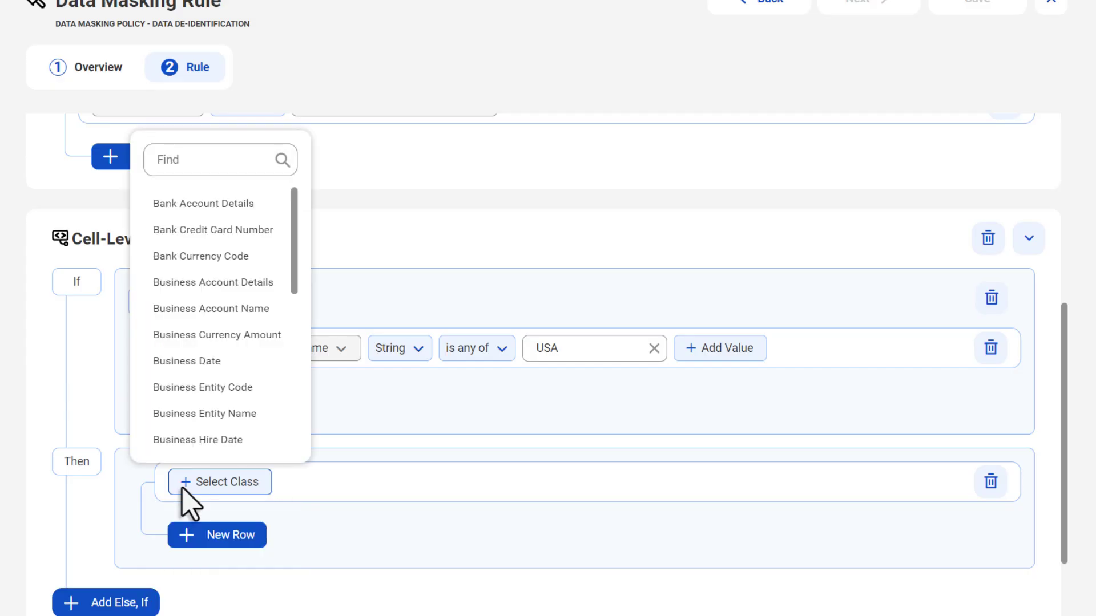
left_click(218, 206)
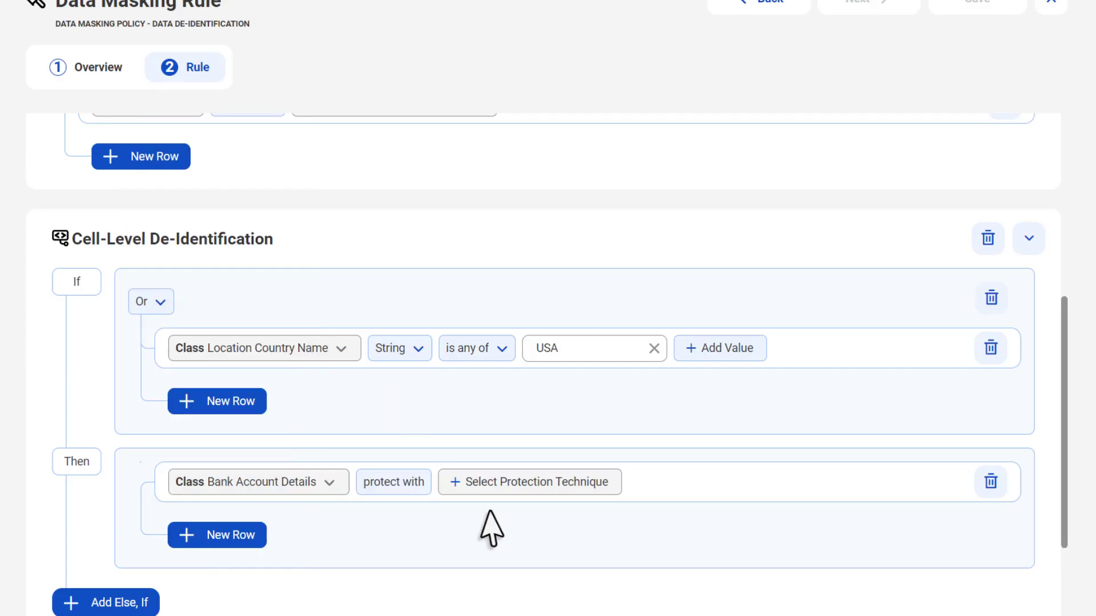
left_click(466, 482)
type("Replace")
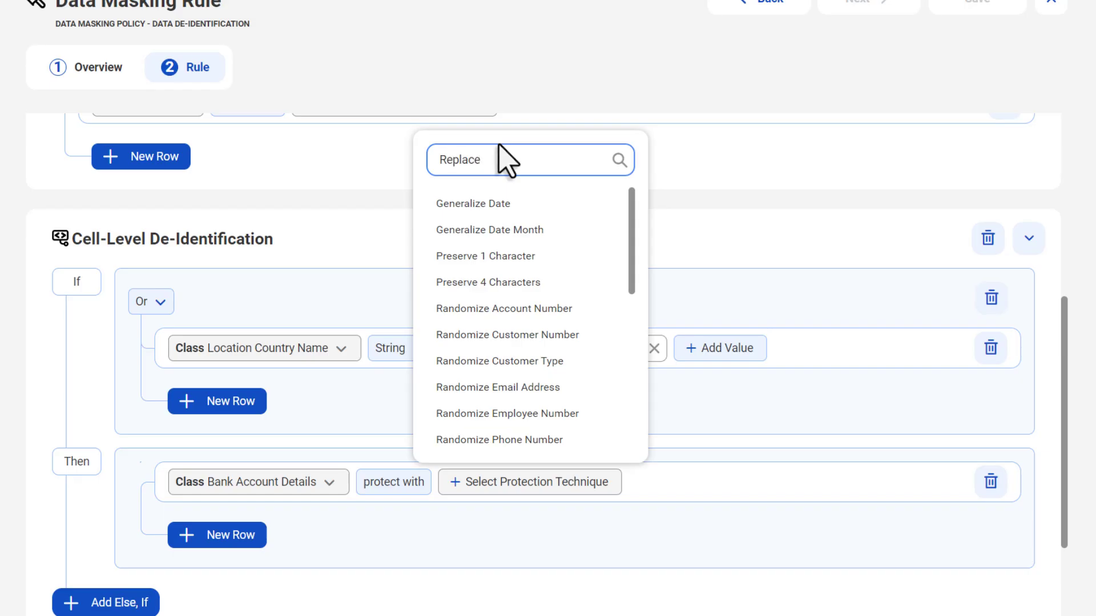
left_click(511, 574)
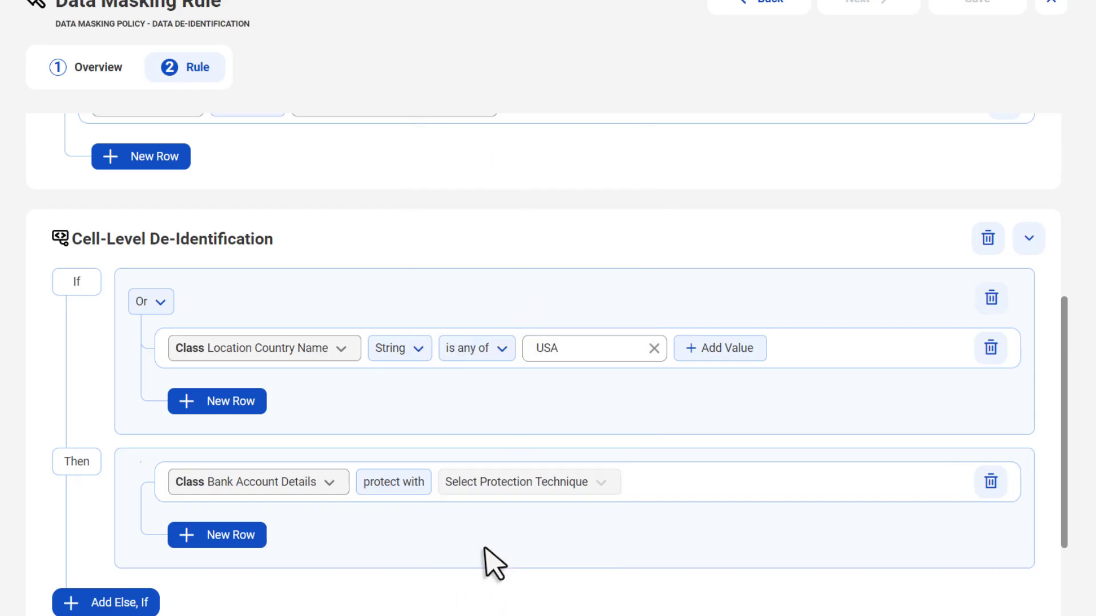
left_click(105, 602)
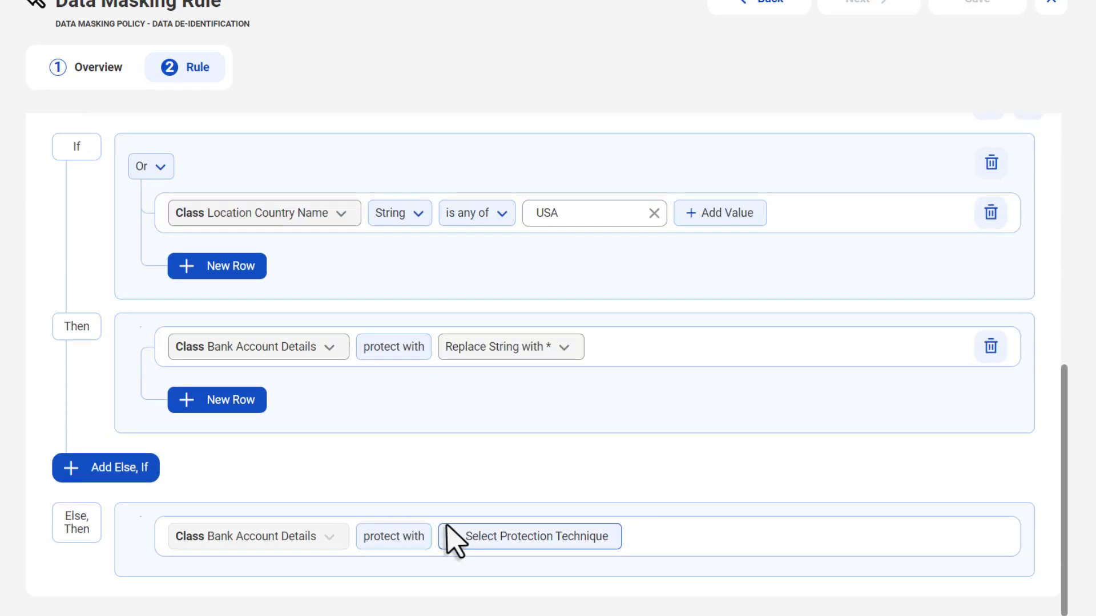
Set the Else branch to Retain Value and save the rule.
left_click(536, 537)
left_click(490, 216)
type("Retain")
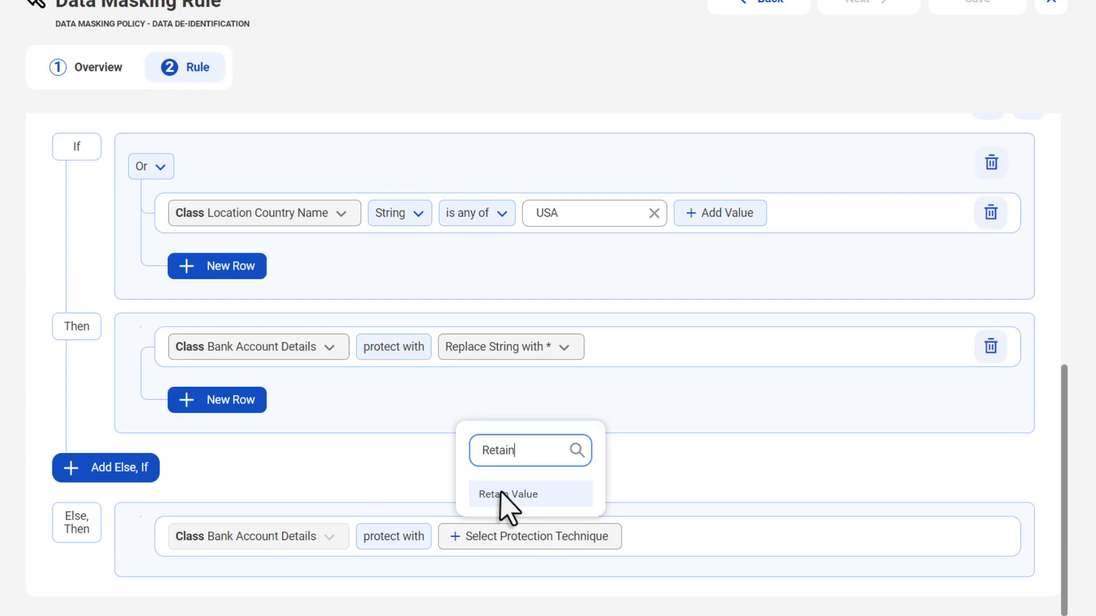
left_click(502, 490)
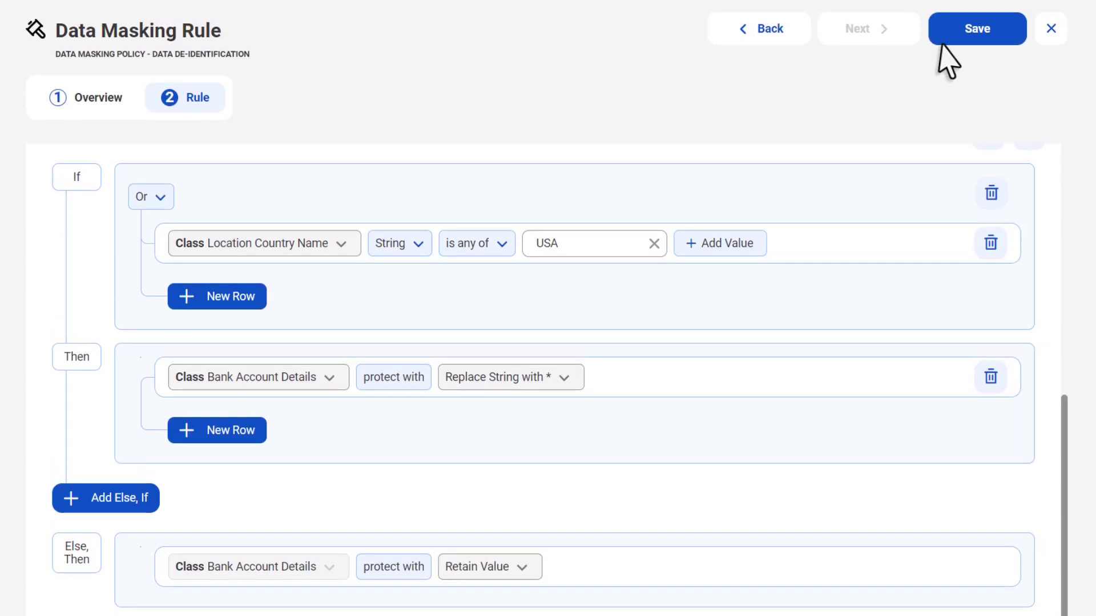
left_click(948, 44)
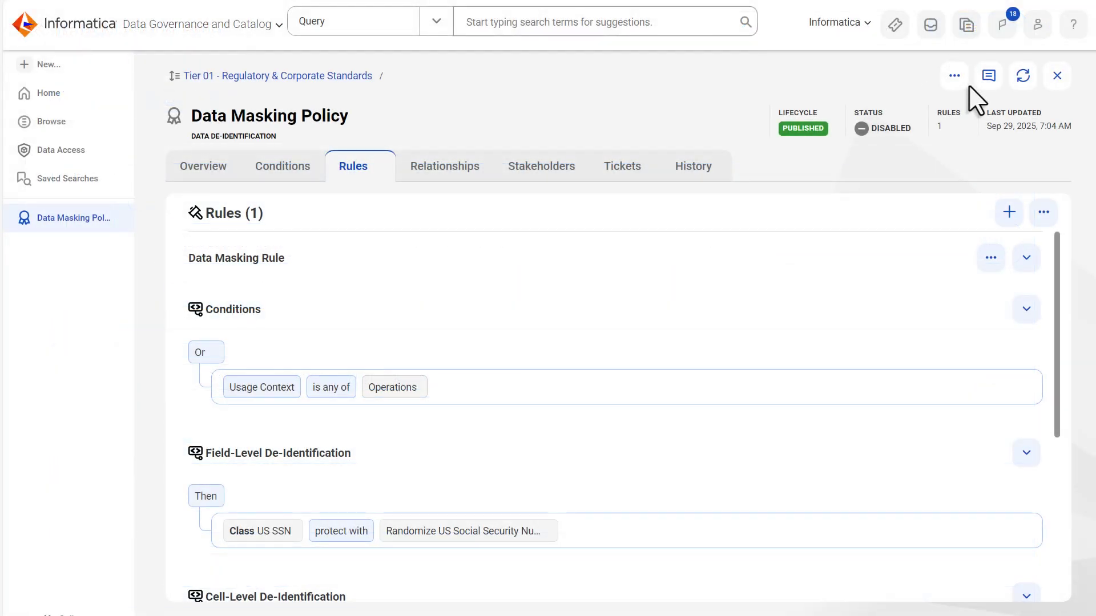